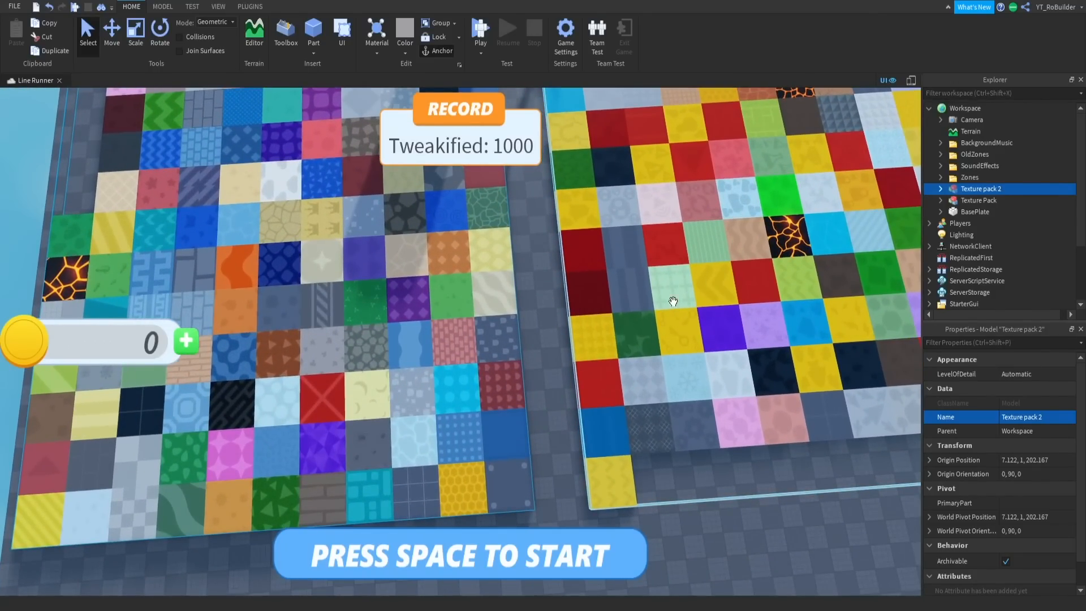
- Examine the two texture pack tile grids on the baseplate from several distances and angles
scroll(392, 268, down, 5)
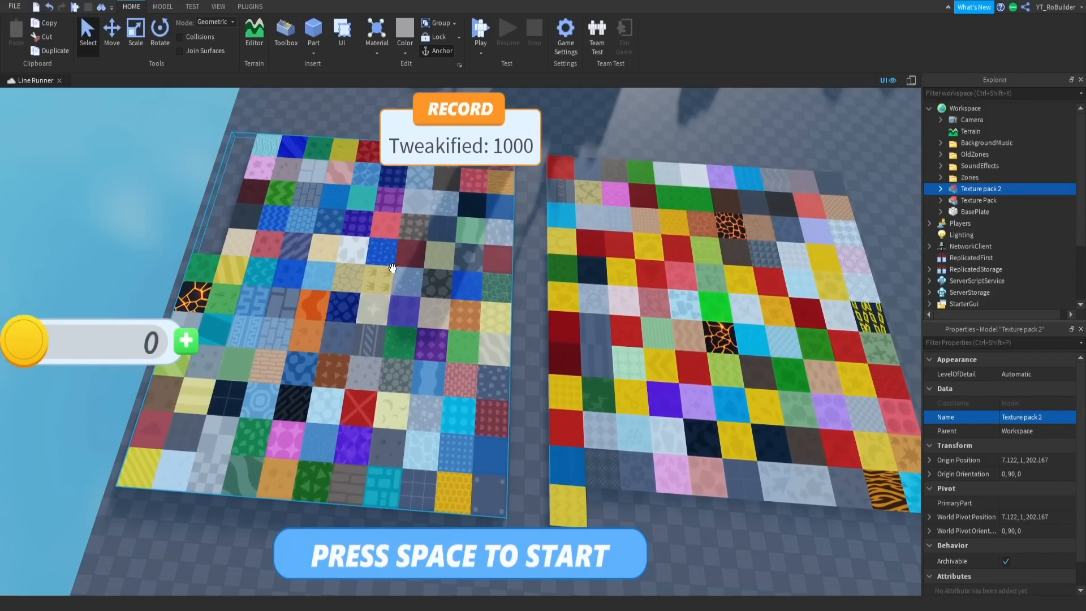
key(d)
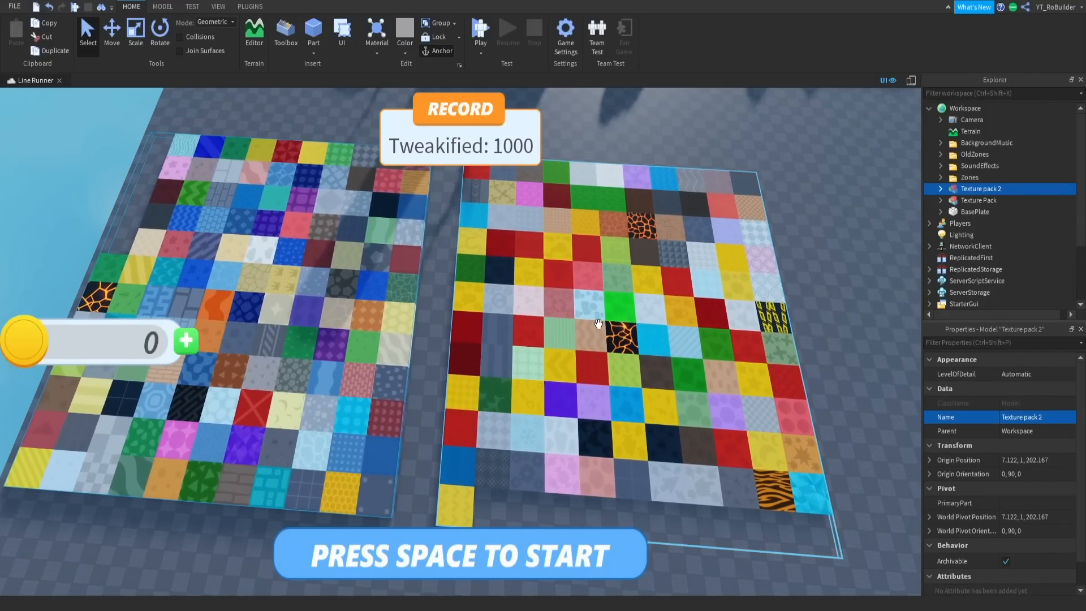
key(a)
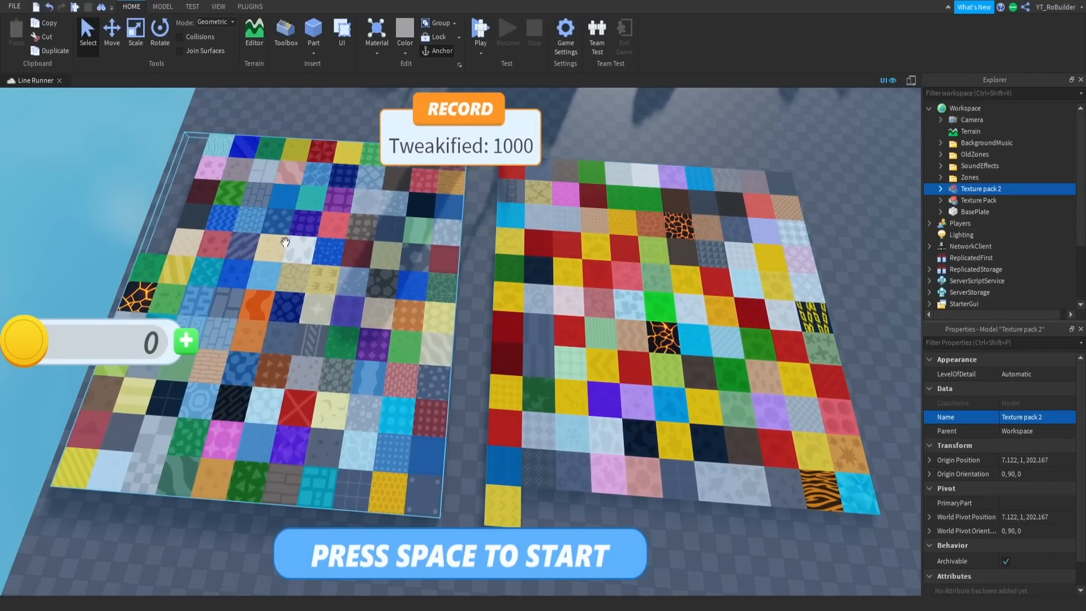
right_drag(456, 298, 461, 300)
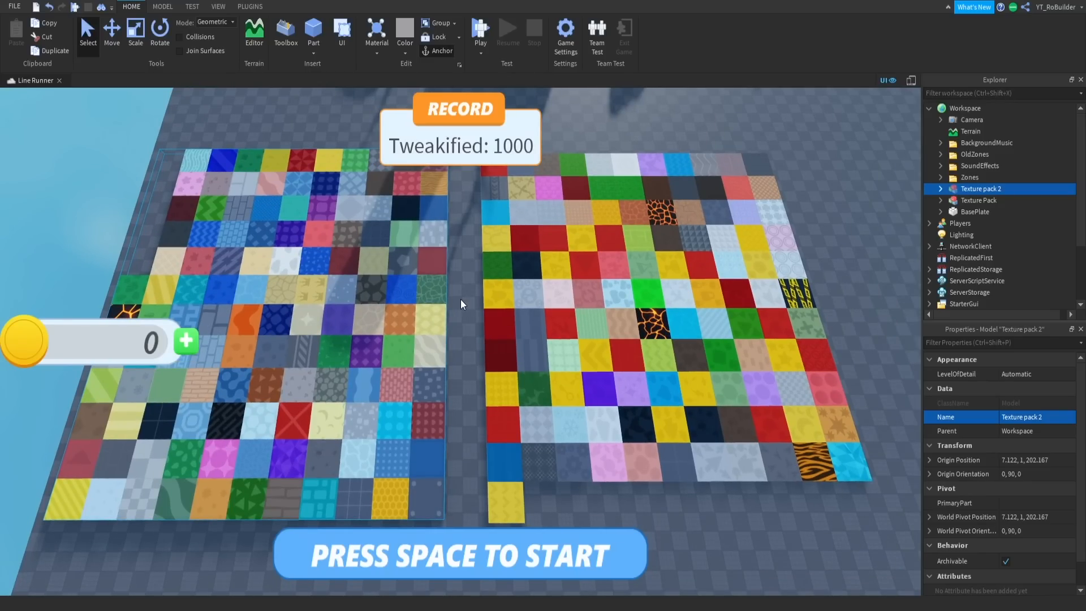
scroll(537, 320, down, 8)
scroll(559, 365, up, 3)
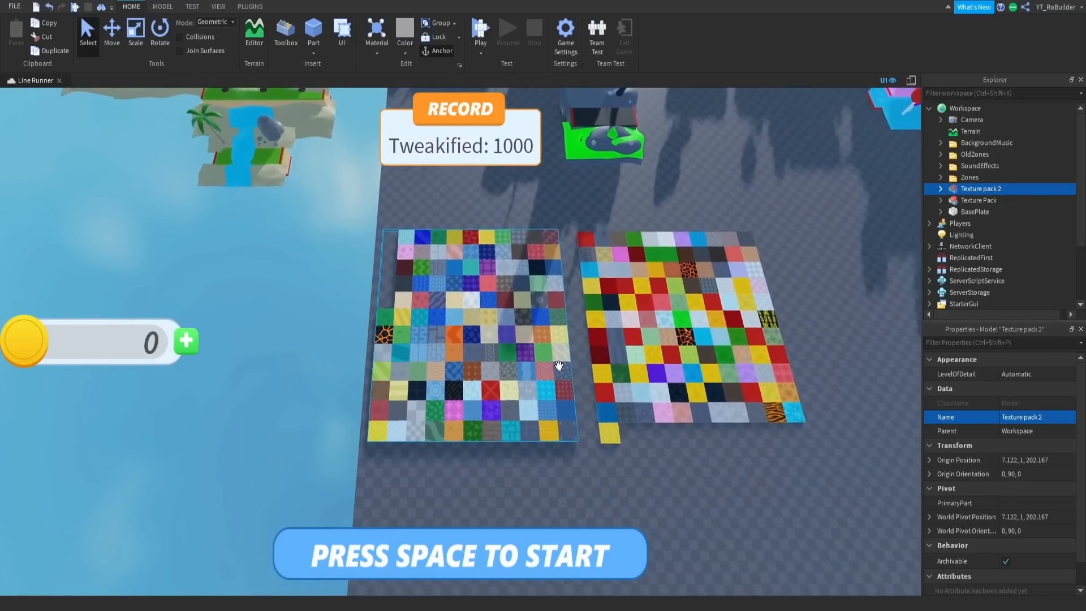
middle_drag(559, 366, 600, 358)
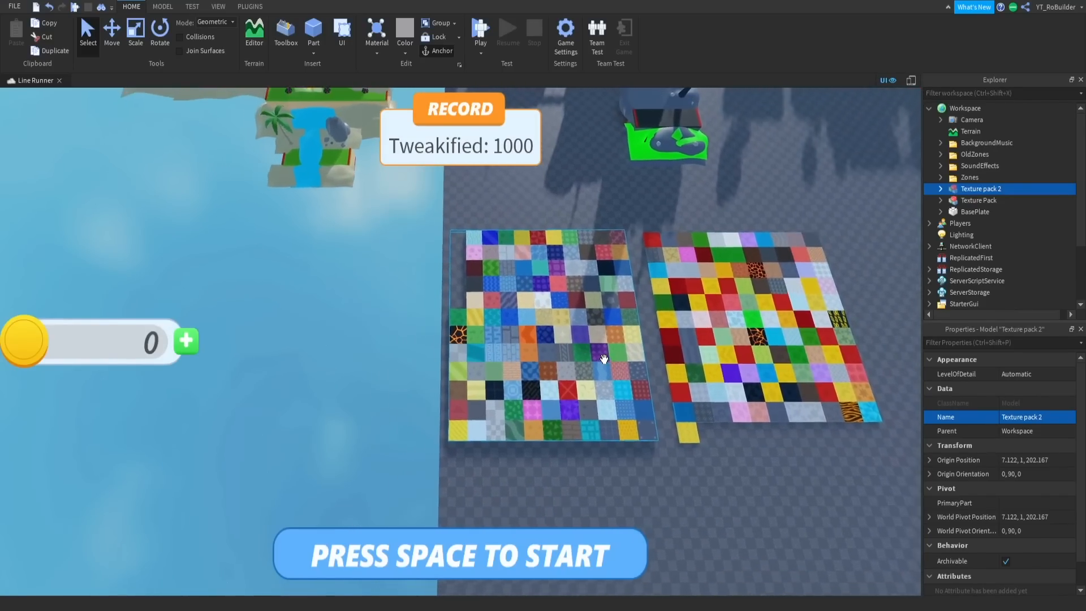
right_drag(599, 357, 548, 338)
- Examine the untextured islands of the beach zone up close and select the TerrainVariant2 model behind the mines
key(w)
key(s)
key(w)
key(w)
key(s)
key(s)
scroll(592, 324, down, 2)
scroll(548, 337, up, 8)
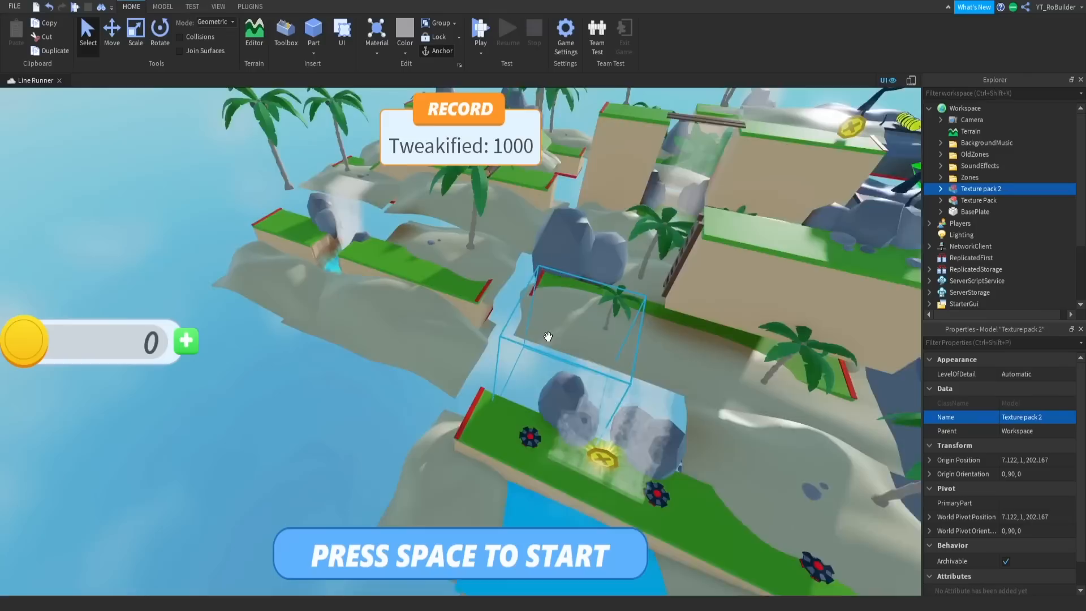
scroll(548, 337, up, 5)
click(562, 298)
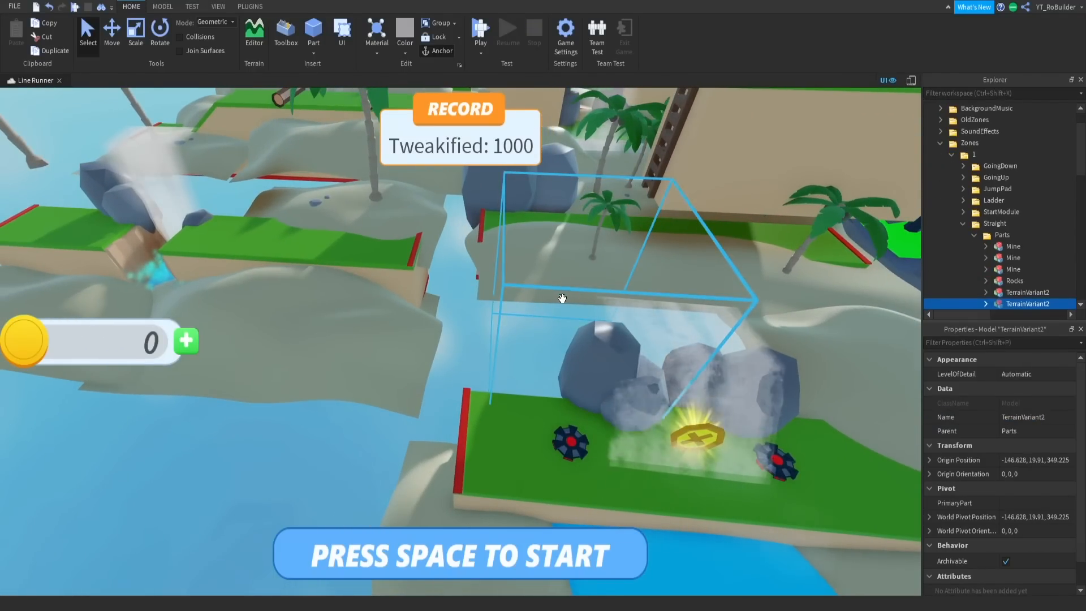
- Survey the themed zones beside the texture packs, then look closely at the patterned tiles
scroll(528, 315, down, 15)
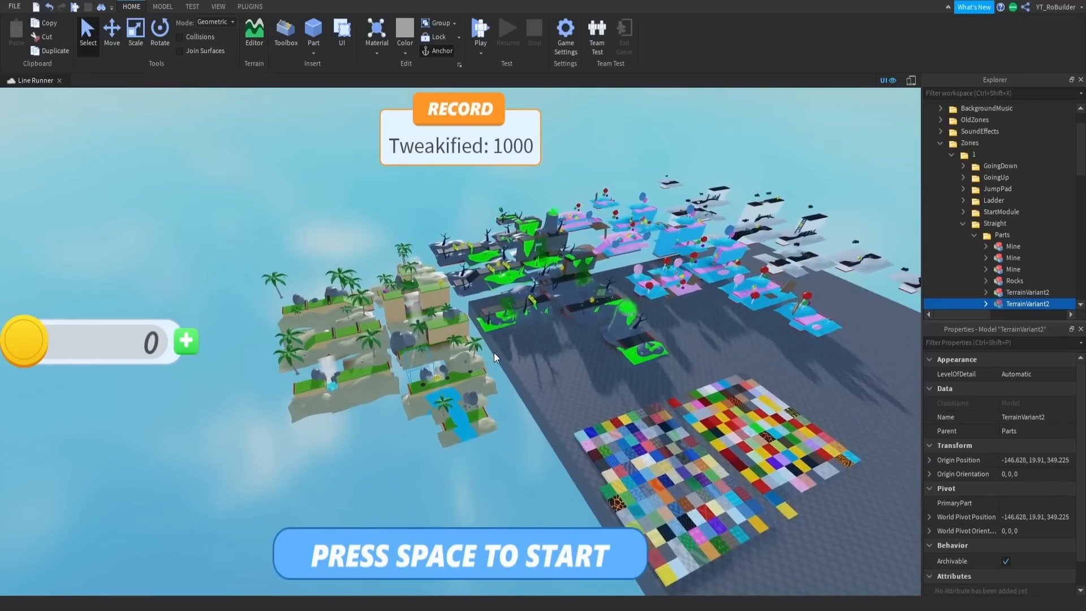
scroll(494, 352, down, 3)
scroll(641, 364, up, 7)
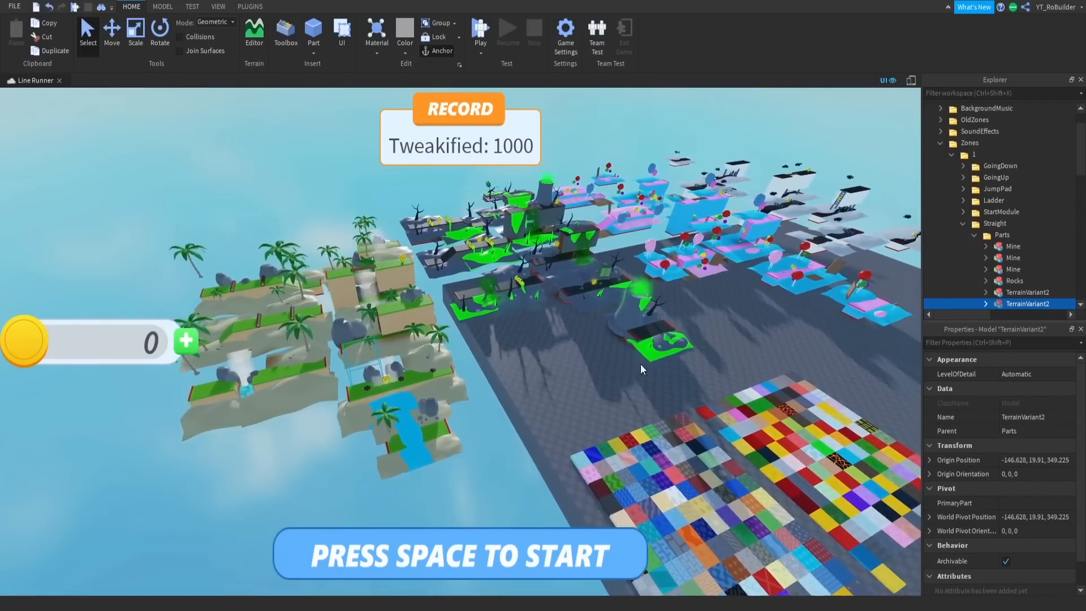
scroll(640, 364, down, 8)
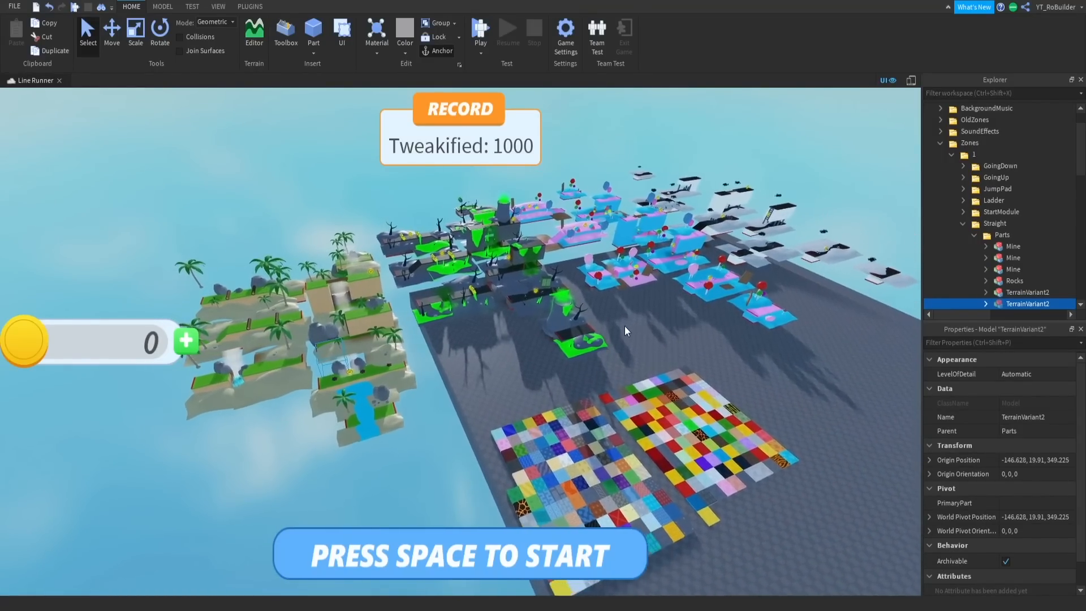
key(w)
right_drag(625, 326, 638, 317)
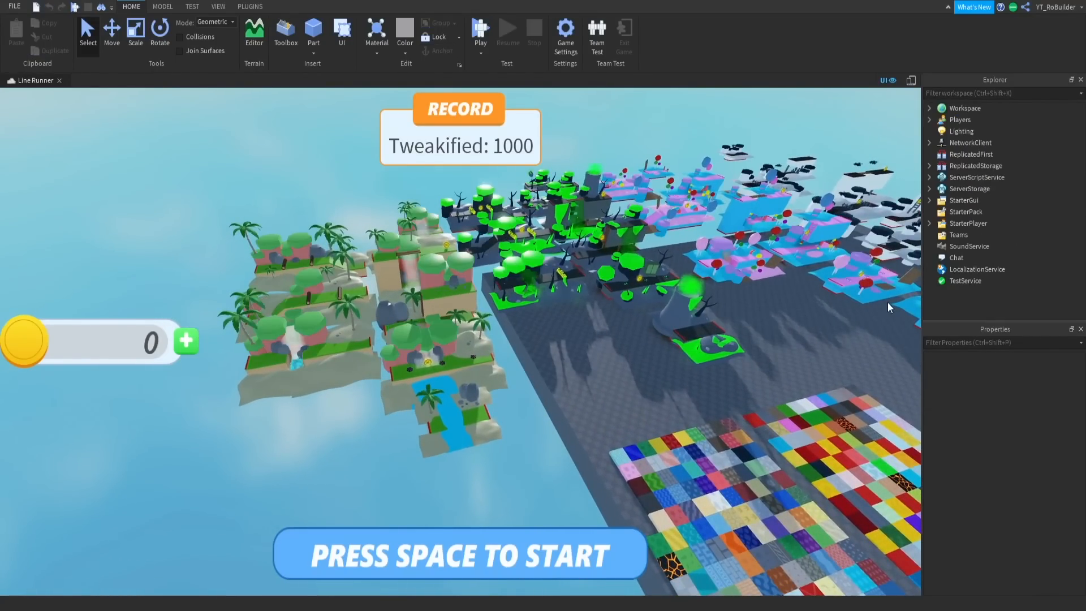
right_drag(887, 302, 599, 390)
key(w)
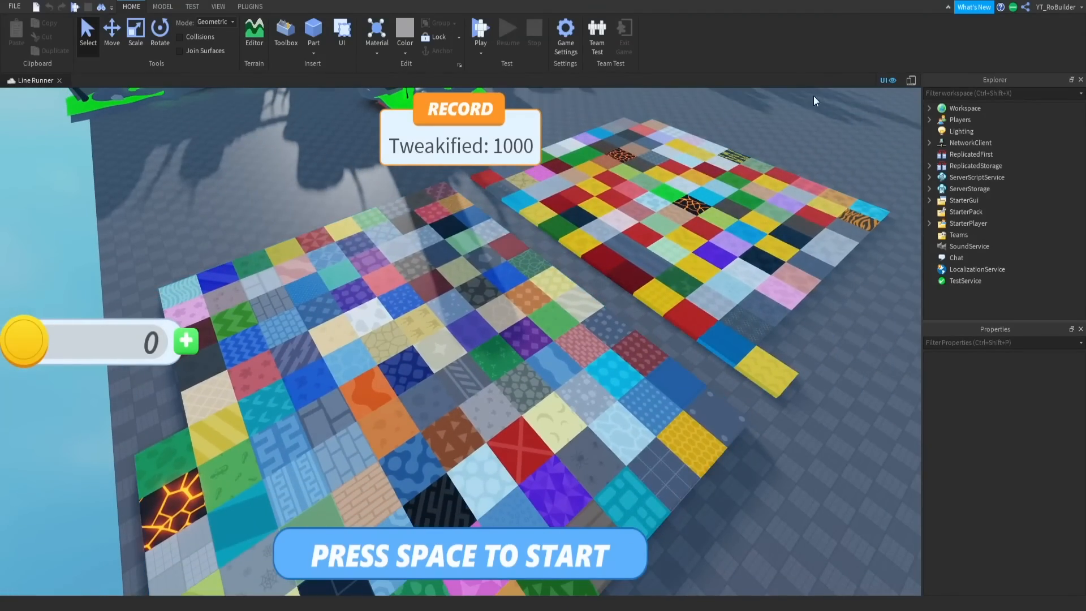
- Hide the game's on-screen UI and copy the texture from the wavy cashmere tile in Texture pack 2
click(892, 78)
alt+click(644, 335)
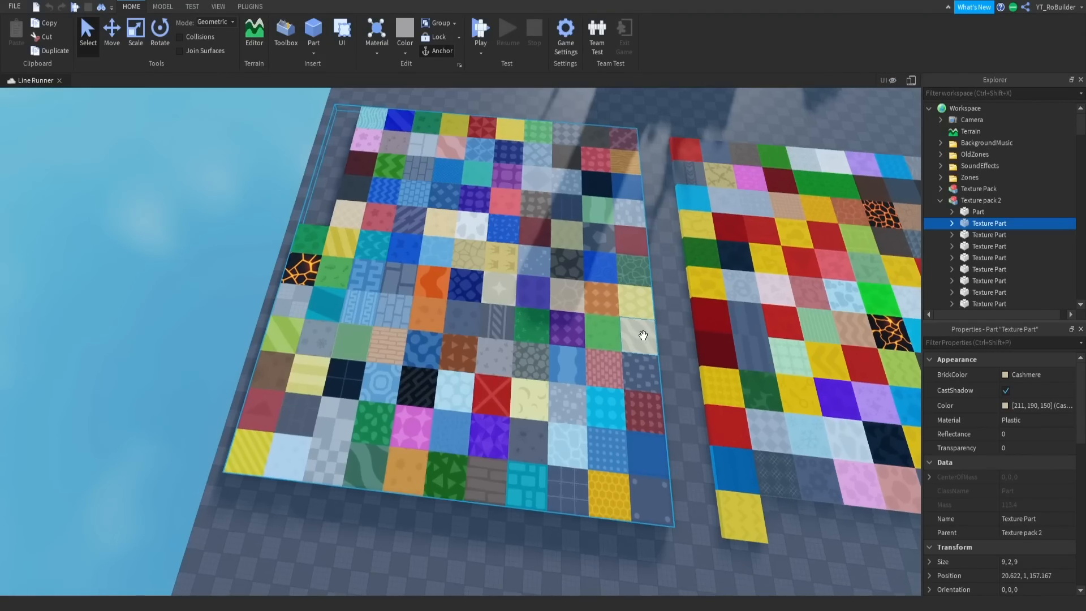
right_drag(644, 335, 616, 368)
key(w)
key(s)
alt+click(492, 362)
alt+click(492, 361)
key(ctrl+c)
- Paste the wavy texture into the SnowPatch sand piece beside the river on the starting island
key(w)
click(551, 361)
key(ctrl+shift+v)
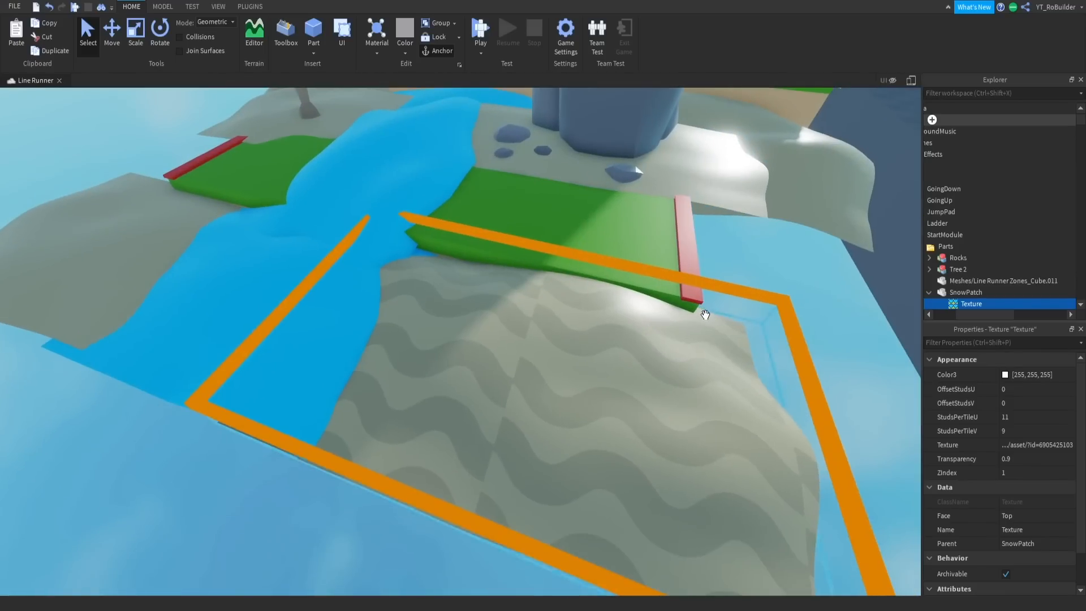
right_click(702, 313)
right_drag(617, 280, 617, 280)
scroll(608, 294, down, 5)
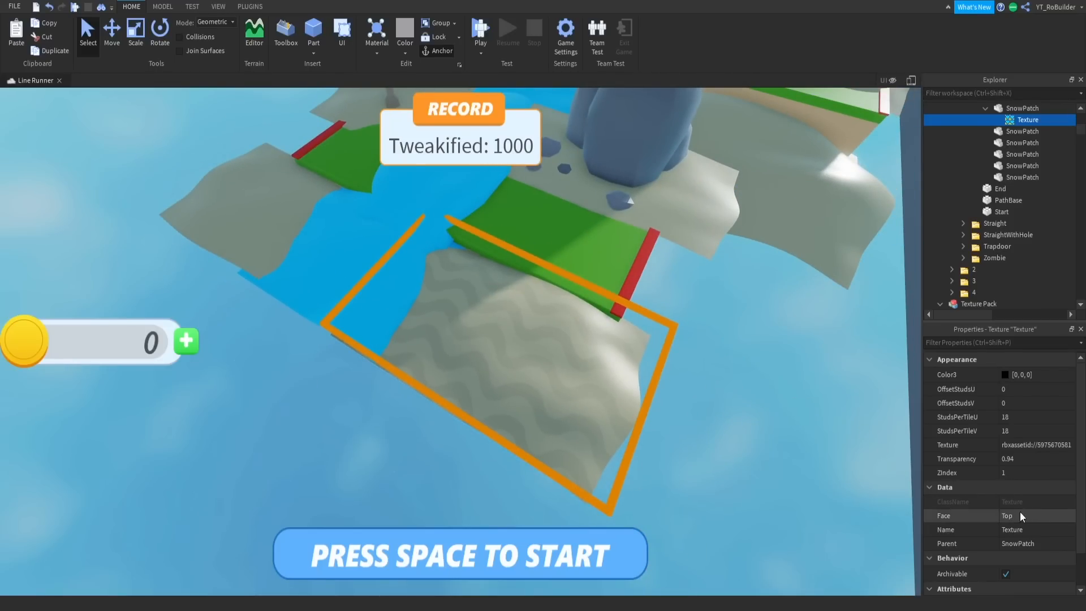
- Set the transparency of the sand patch's black wavy texture to 0.97
click(1026, 459)
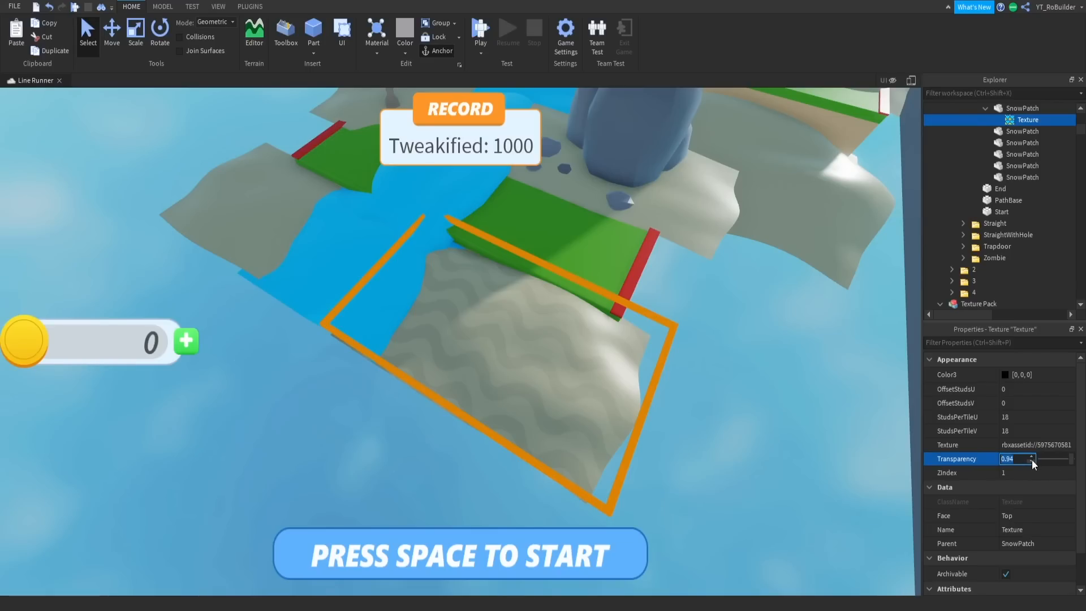
key(BackSpace)
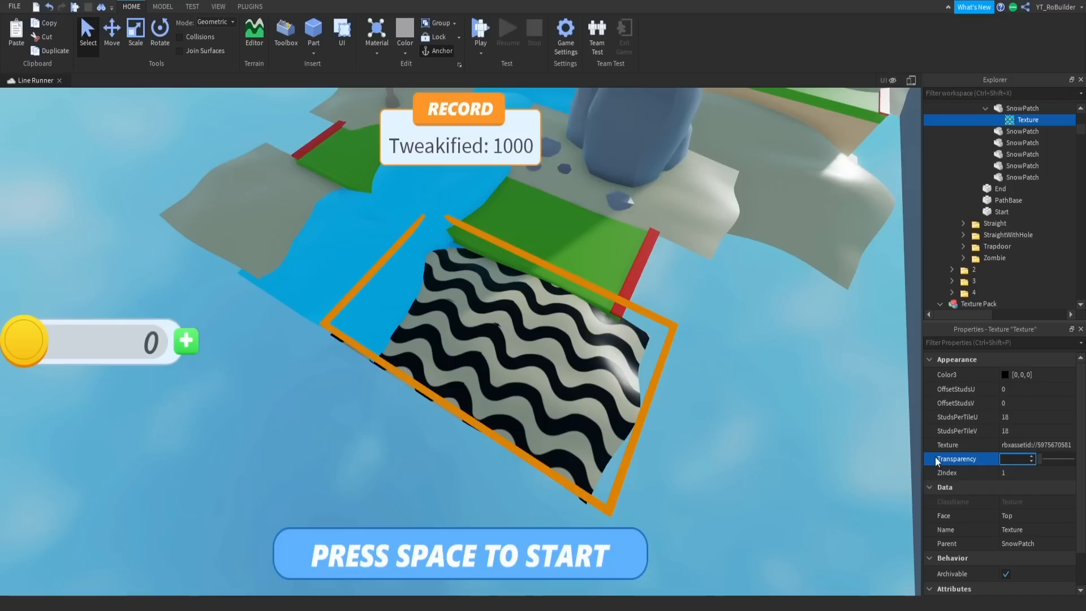
text(.97)
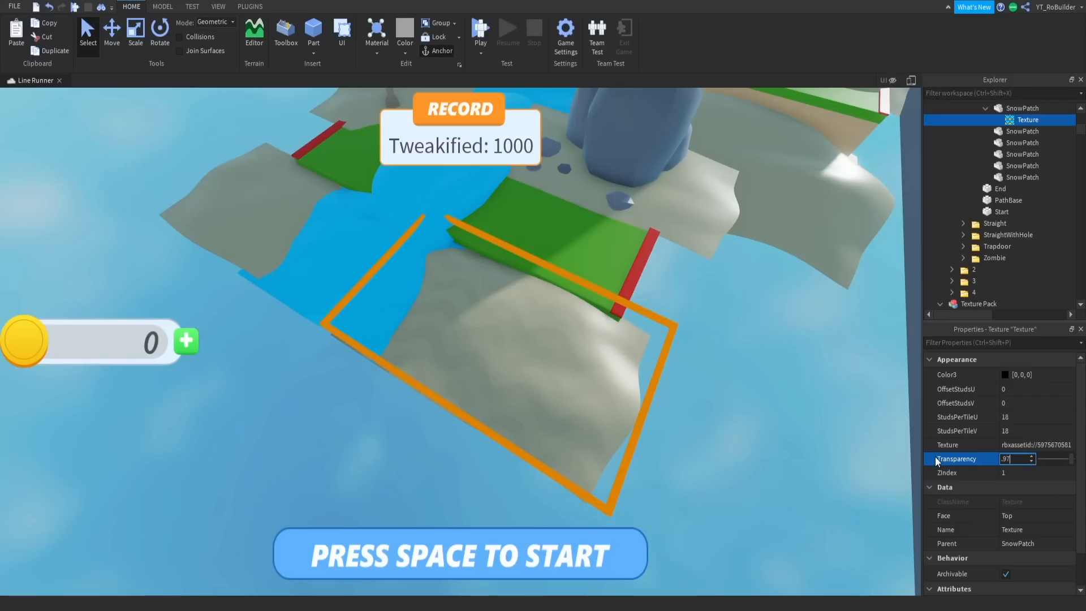
key(Return)
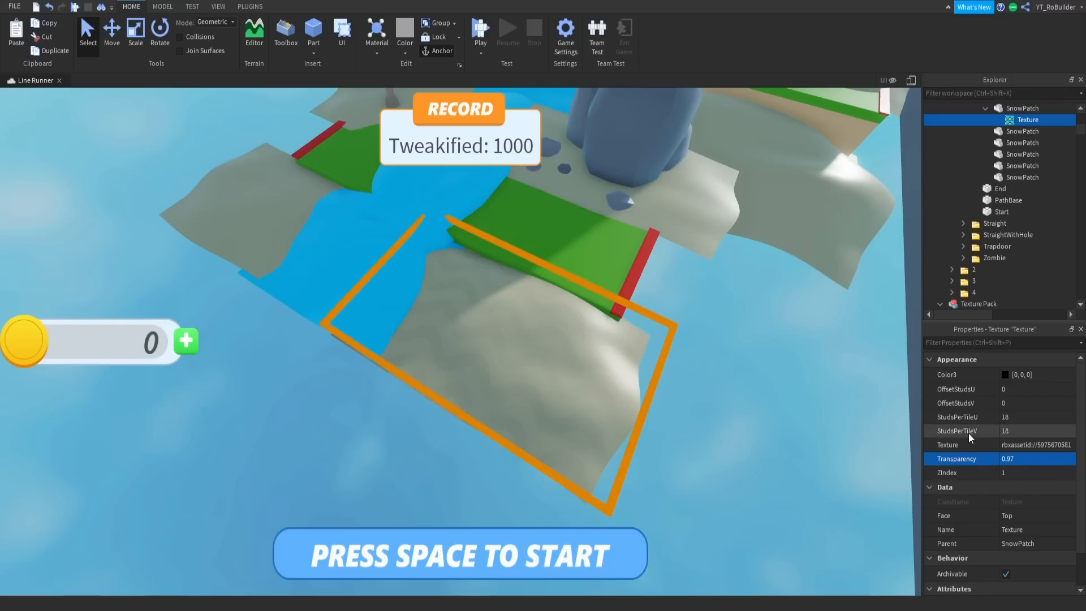
- Copy the adjusted wavy texture from the sand patch
right_click(1033, 122)
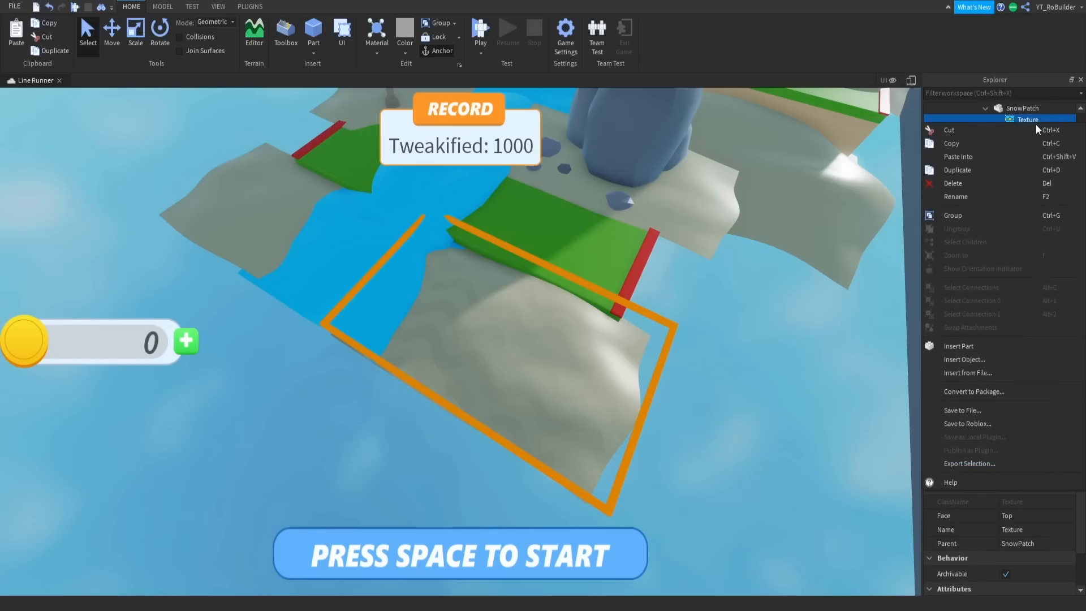
click(939, 141)
scroll(761, 389, down, 5)
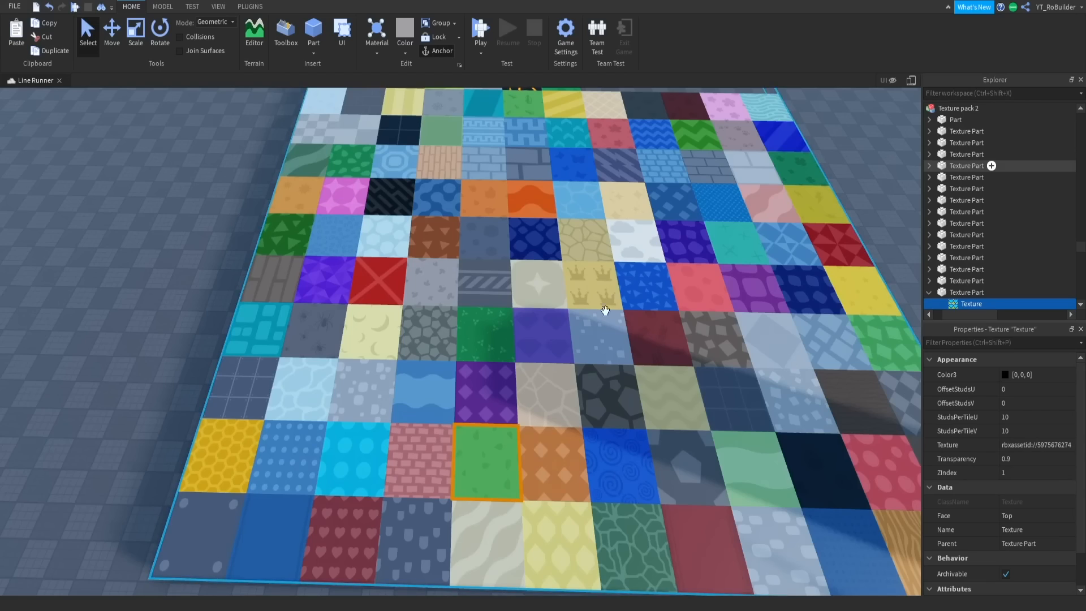
scroll(572, 348, down, 10)
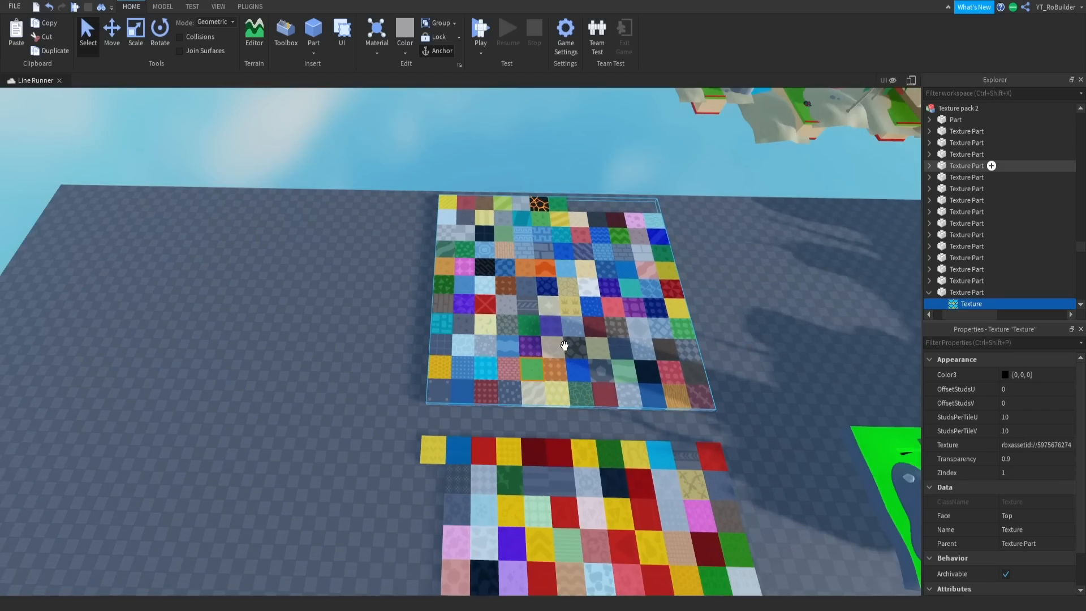
scroll(571, 348, up, 10)
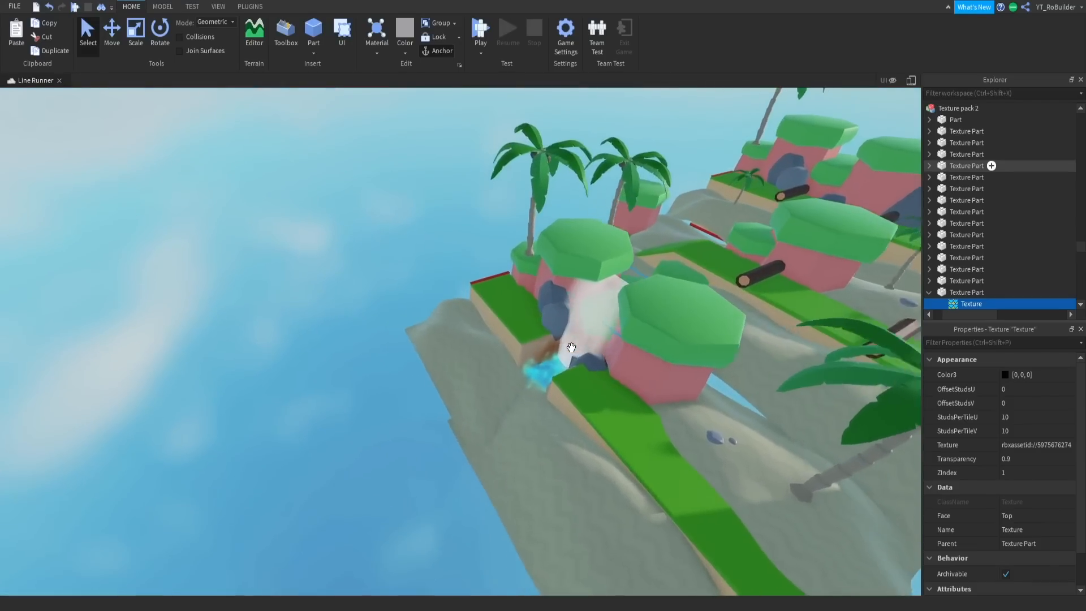
scroll(571, 347, down, 10)
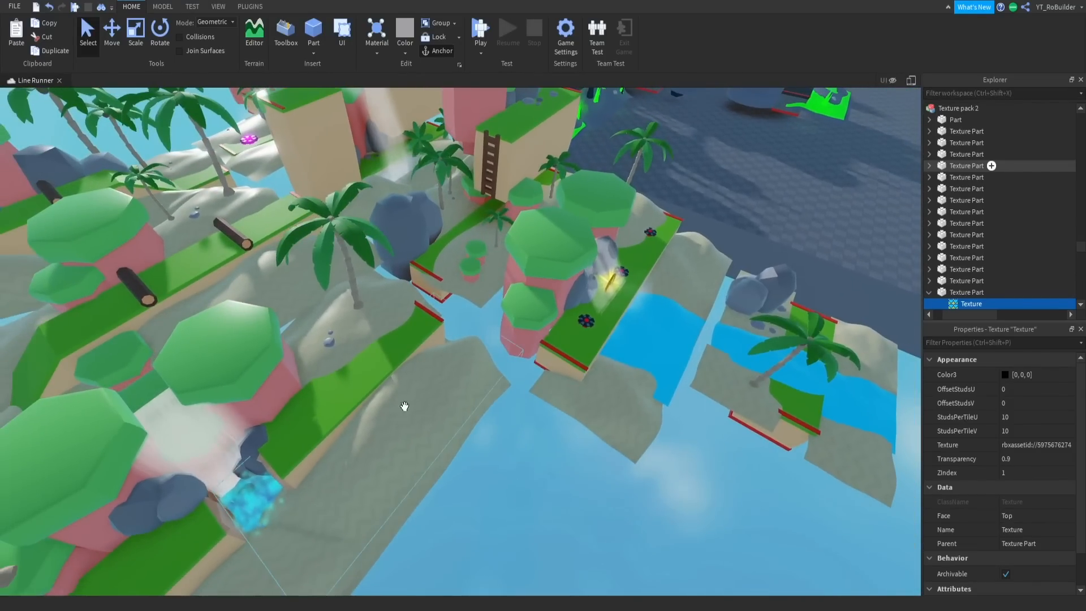
- Examine the sand texture across the beach zone and compare it with the tile patterns in the texture packs
key(d)
key(w)
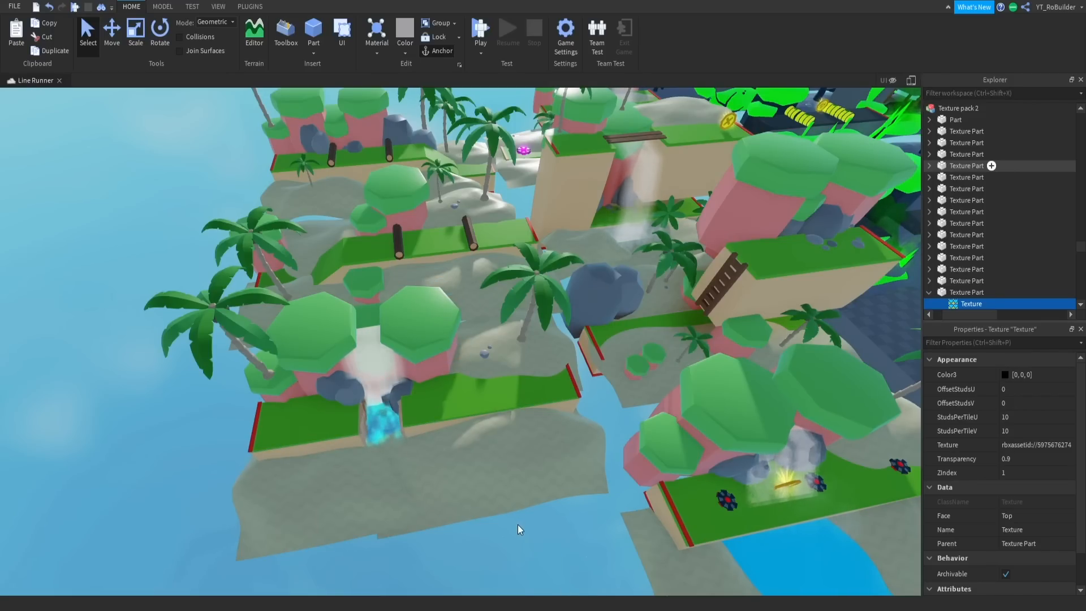
right_drag(518, 524, 459, 557)
key(w)
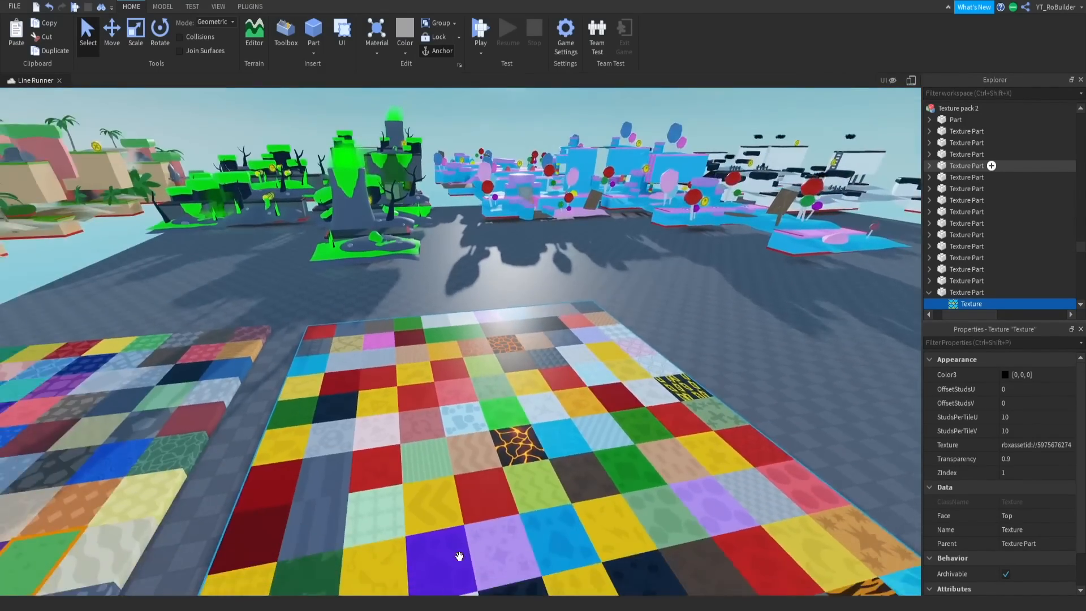
key(s)
right_drag(659, 455, 660, 458)
key(s)
key(a)
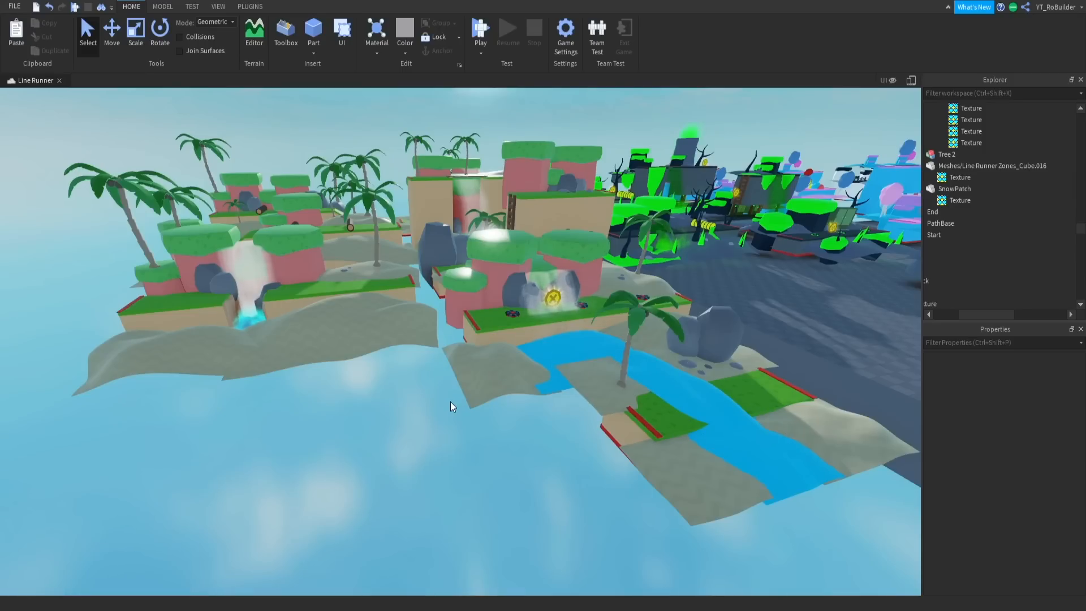
- Inspect the textures on the beach zone's grass, bushes and sand up close and from a distance
key(w)
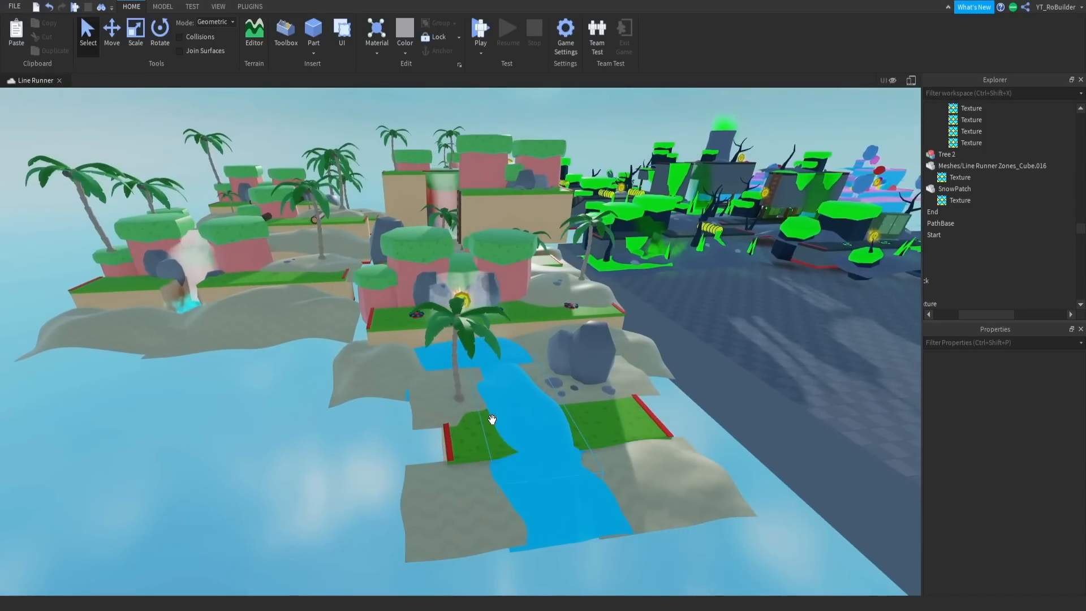
key(w)
right_drag(492, 420, 492, 420)
key(w)
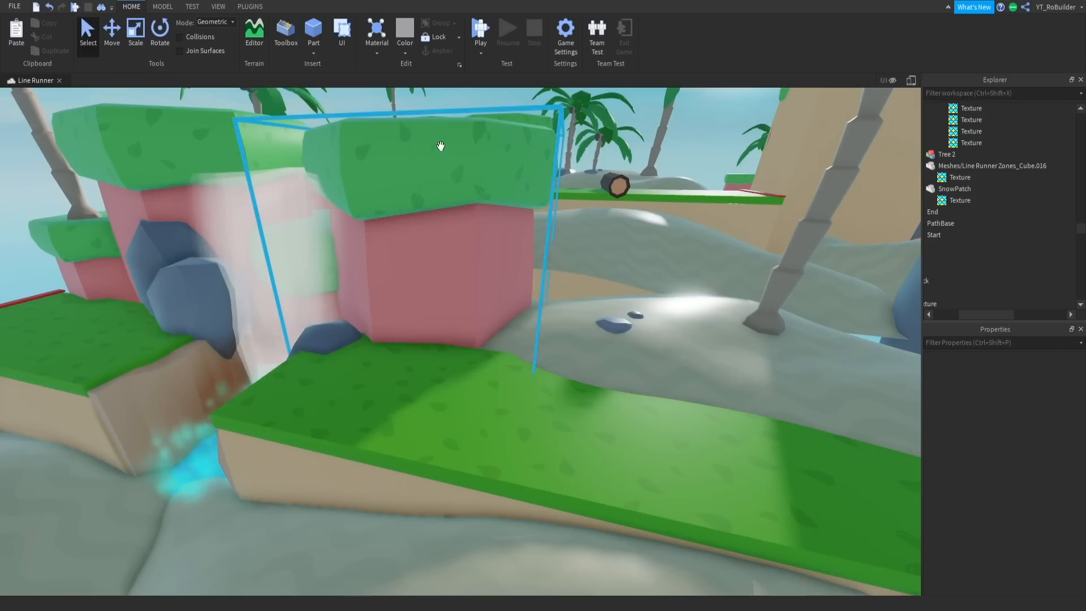
key(s)
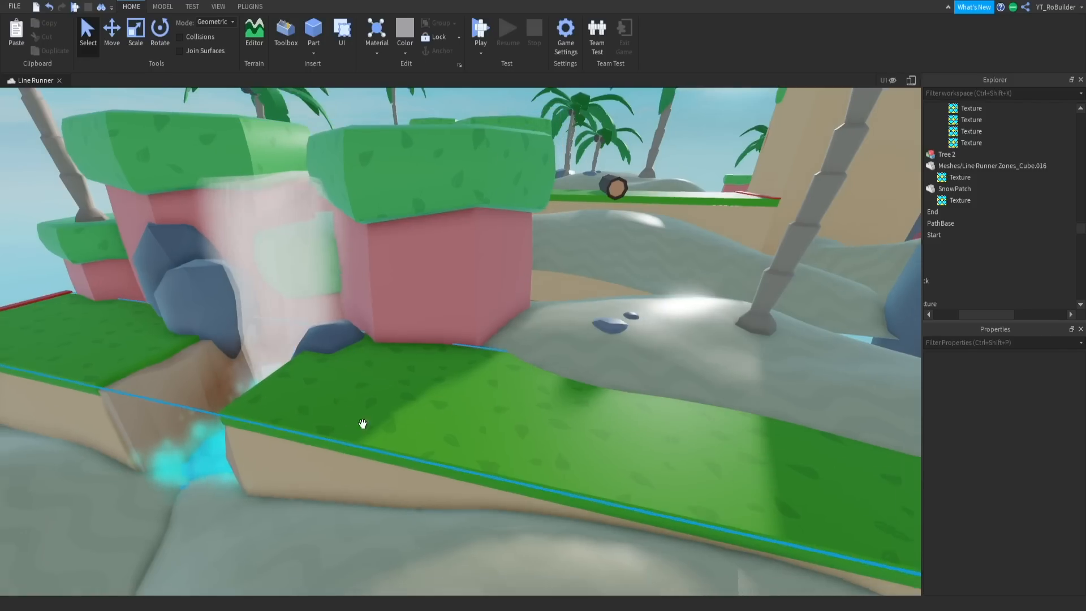
key(d)
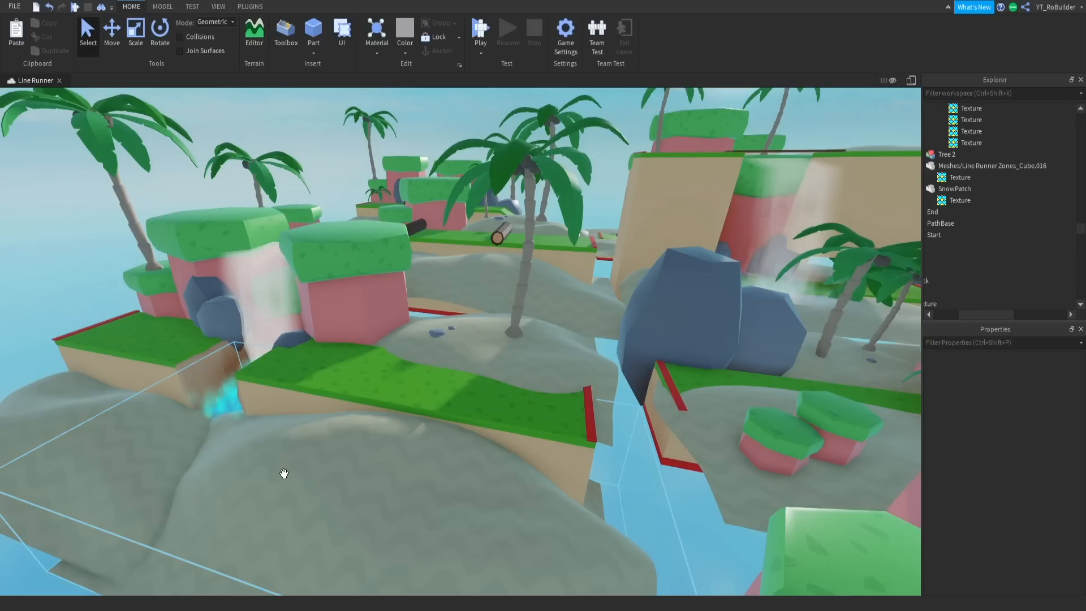
key(s)
right_drag(408, 416, 409, 416)
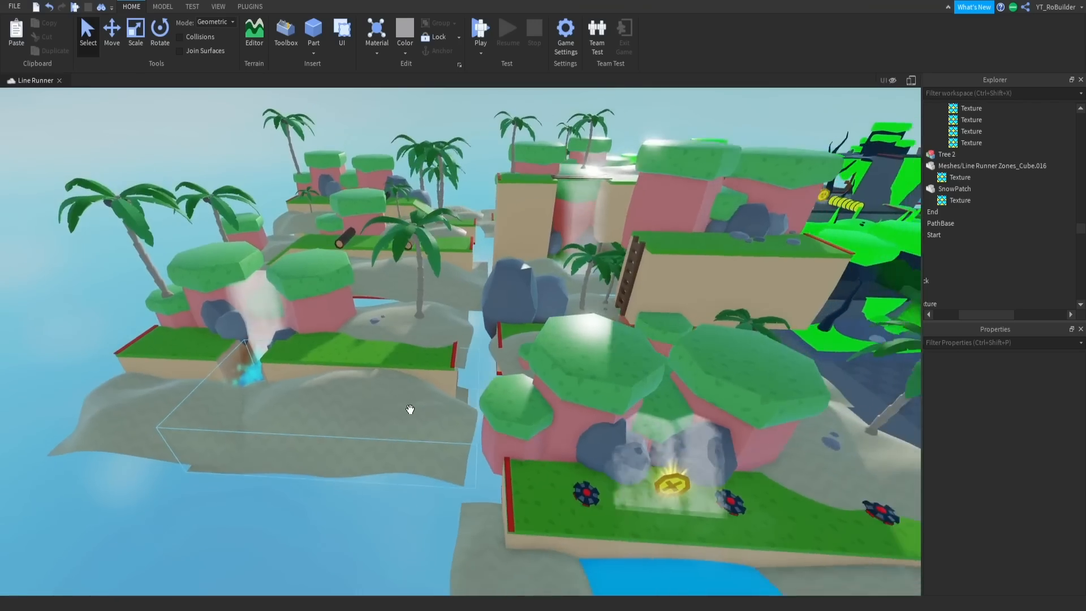
key(s)
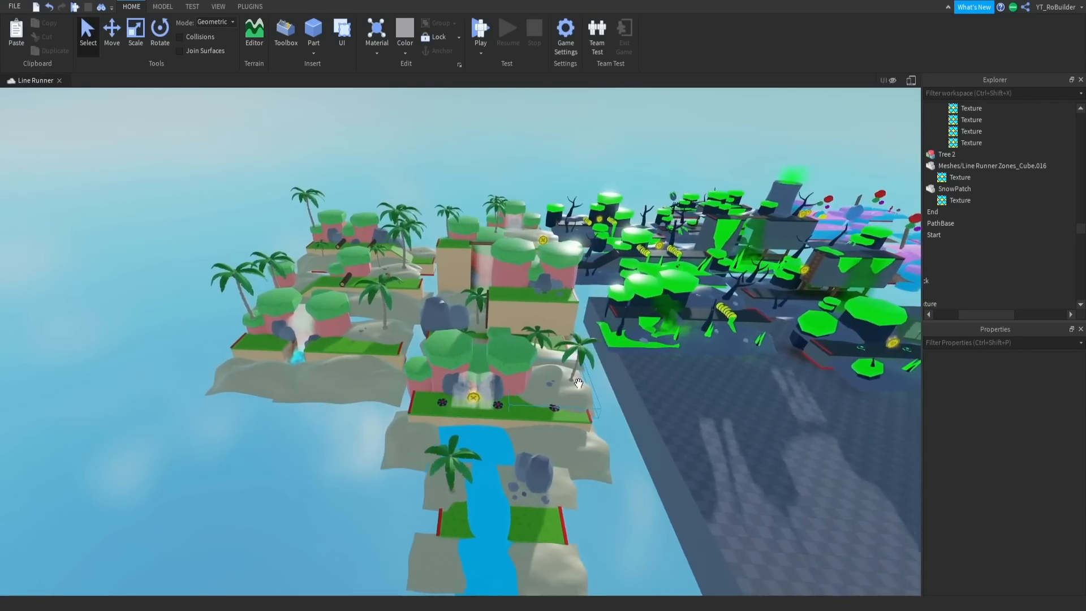
- Examine the toxic zone and inspect the striped textures wrapped around its nuclear cooling tower
right_drag(575, 387, 575, 384)
key(w)
key(s)
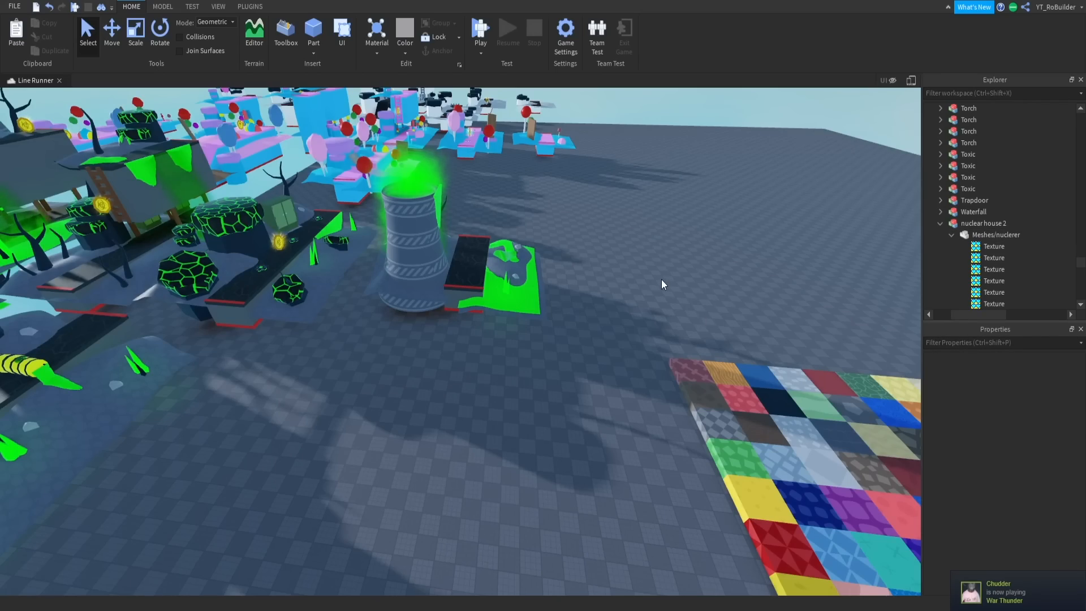
mouse_move(661, 280)
right_down()
mouse_move(635, 300)
mouse_move(639, 277)
right_up()
key(d)
key(w)
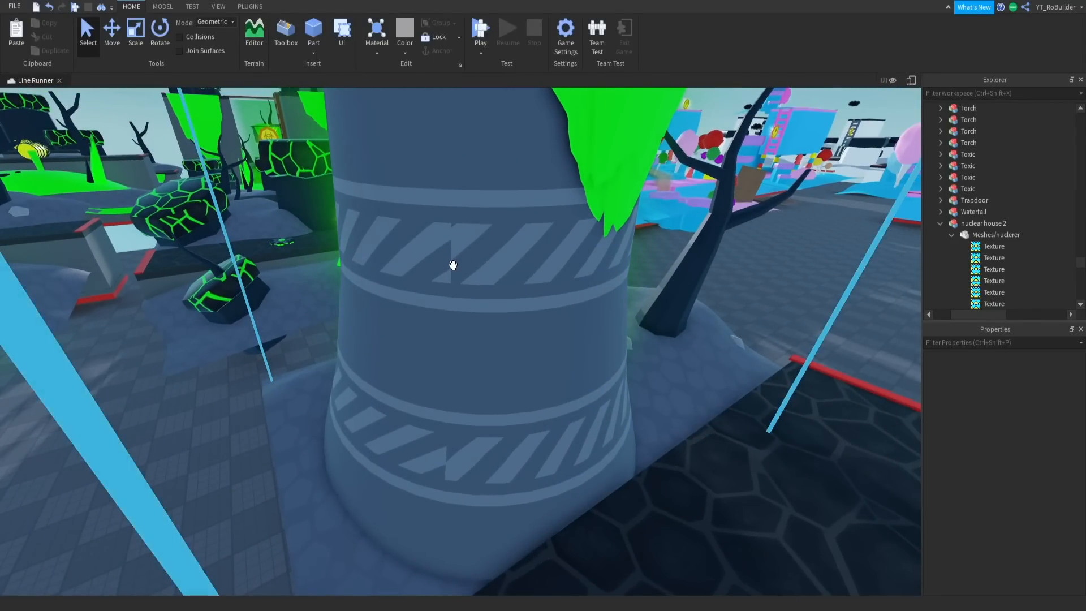
scroll(492, 283, down, 8)
right_drag(481, 296, 544, 293)
scroll(544, 293, up, 3)
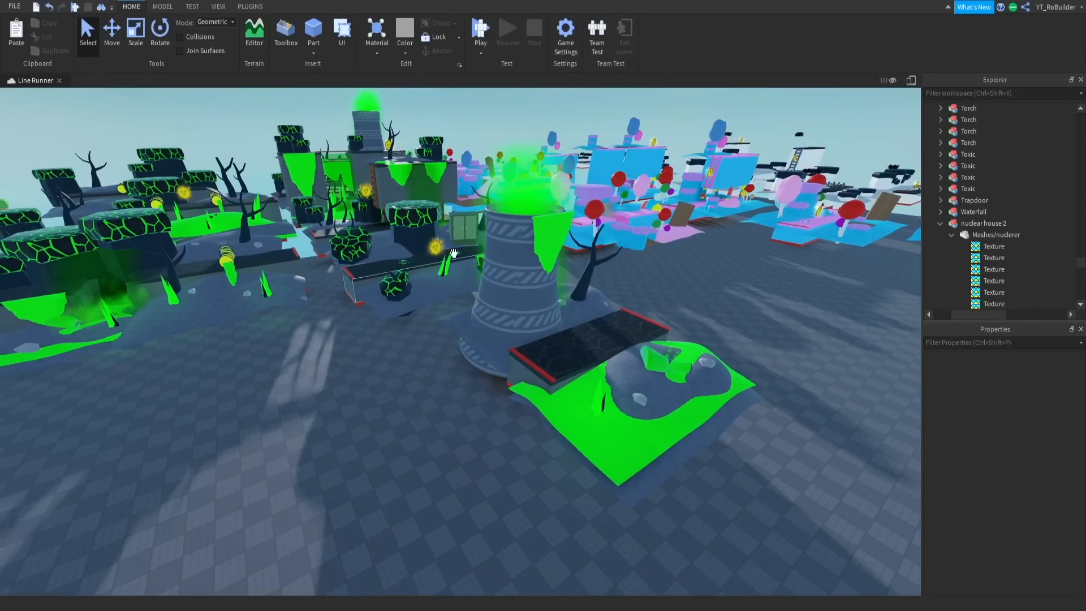
key(w)
key(d)
key(a)
key(d)
key(a)
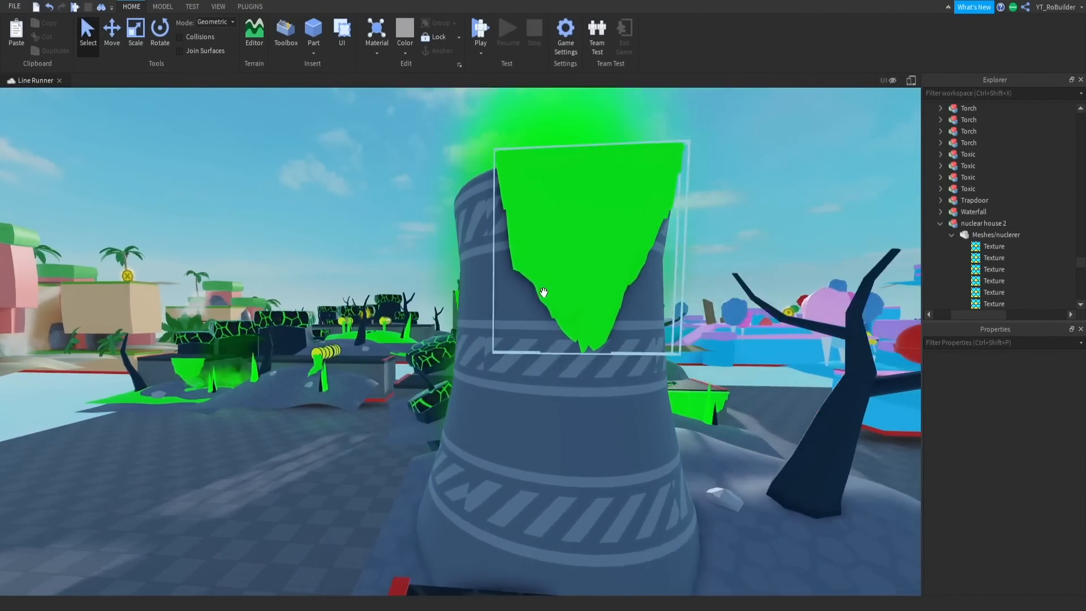
- Survey the candy zone's platforms from above, starting from the toxic zone's cooling tower
key(d)
key(a)
key(w)
right_drag(546, 292, 544, 311)
scroll(549, 297, down, 5)
scroll(549, 298, down, 6)
key(d)
key(d)
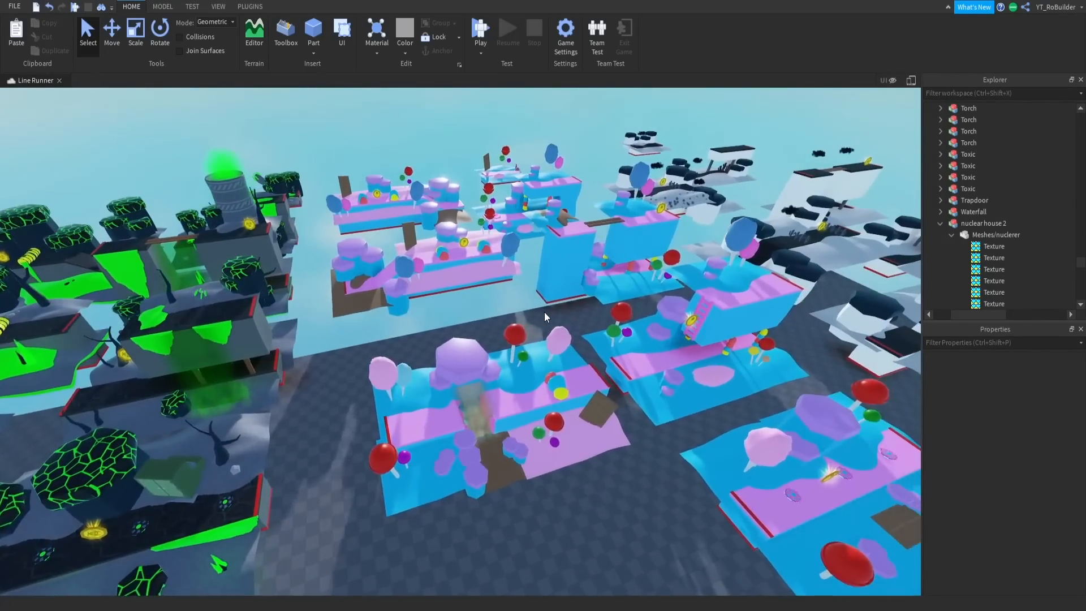
key(s)
key(w)
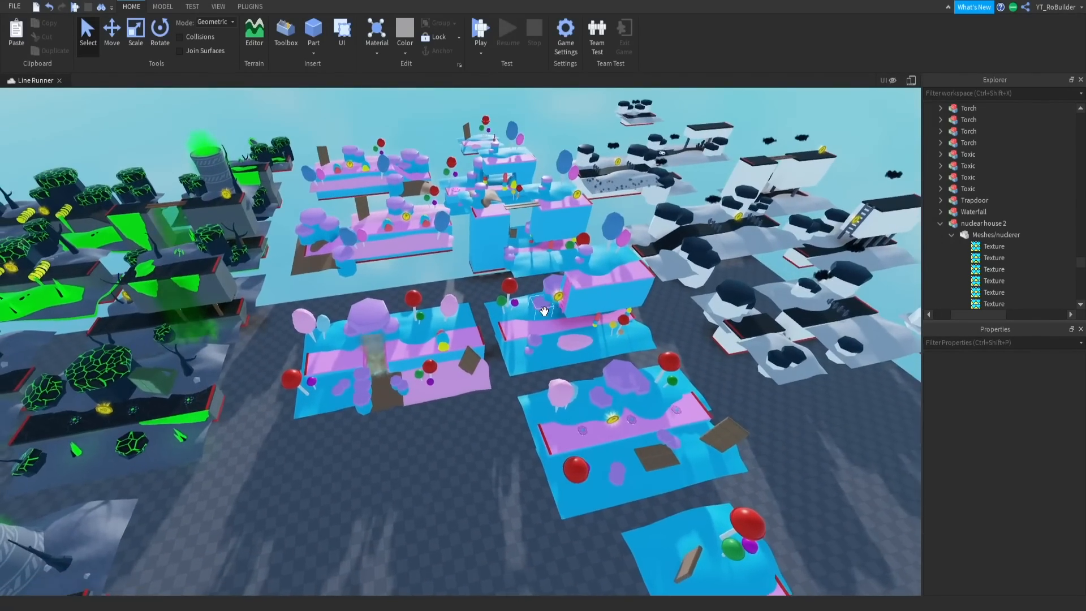
right_drag(544, 308, 539, 311)
key(s)
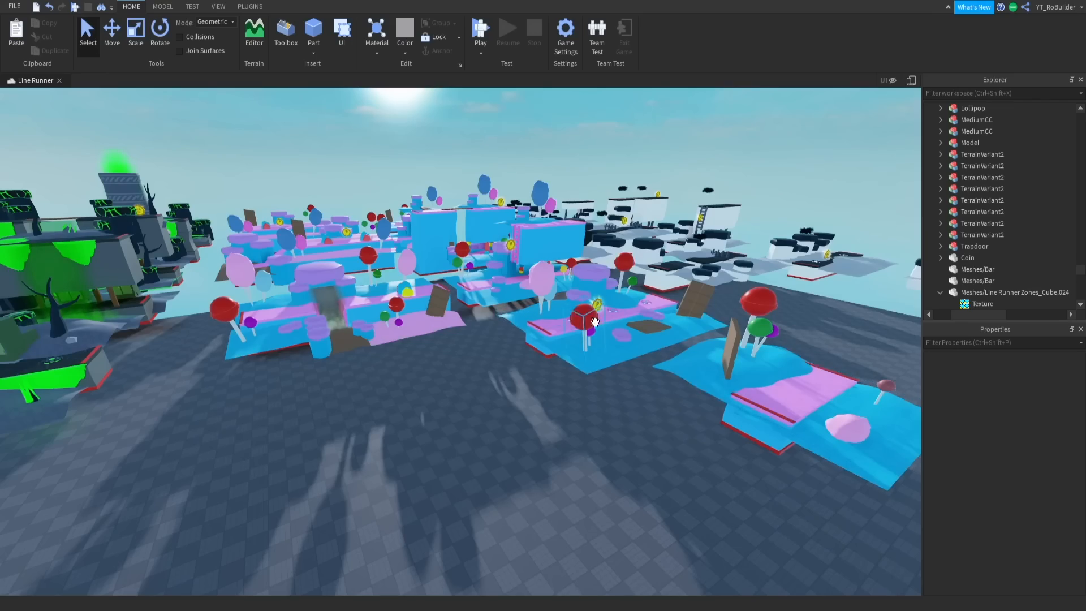
right_drag(645, 336, 645, 338)
key(s)
key(w)
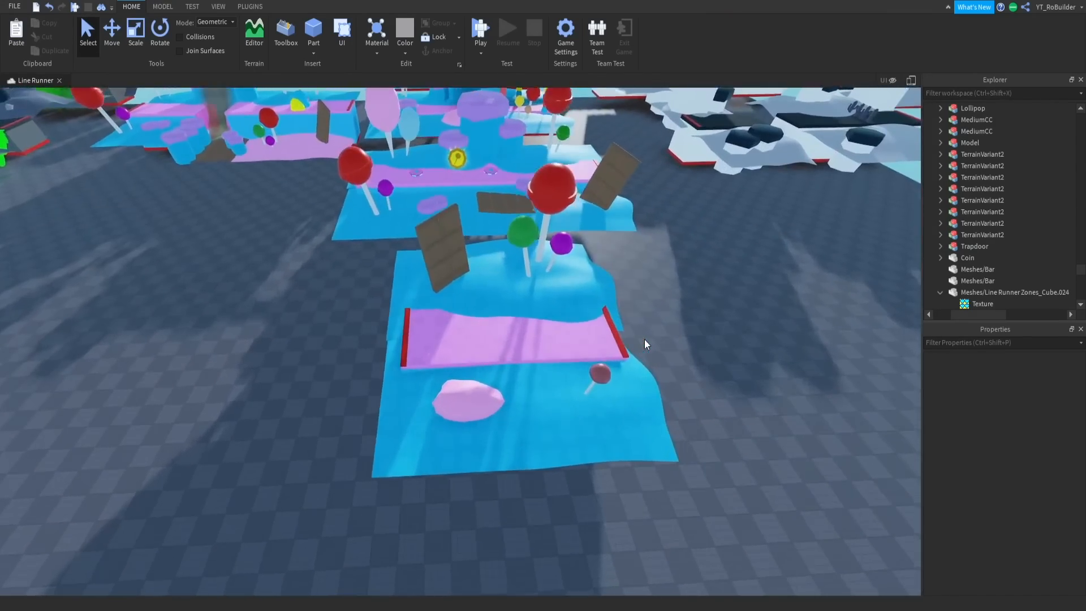
- Inspect the flower pattern on the candy zone's pink path and the texture on the surrounding blue terrain up close
key(s)
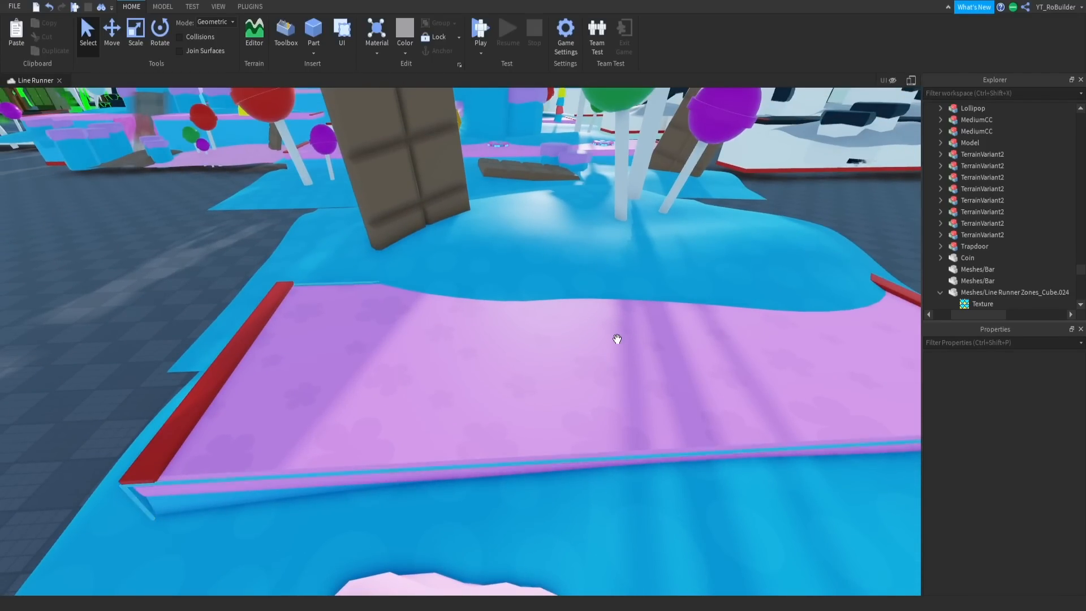
key(a)
right_drag(599, 315, 570, 297)
key(a)
key(a)
key(d)
key(a)
key(a)
key(s)
key(s)
right_drag(508, 274, 502, 276)
key(w)
key(w)
right_drag(502, 276, 502, 275)
key(s)
key(w)
key(a)
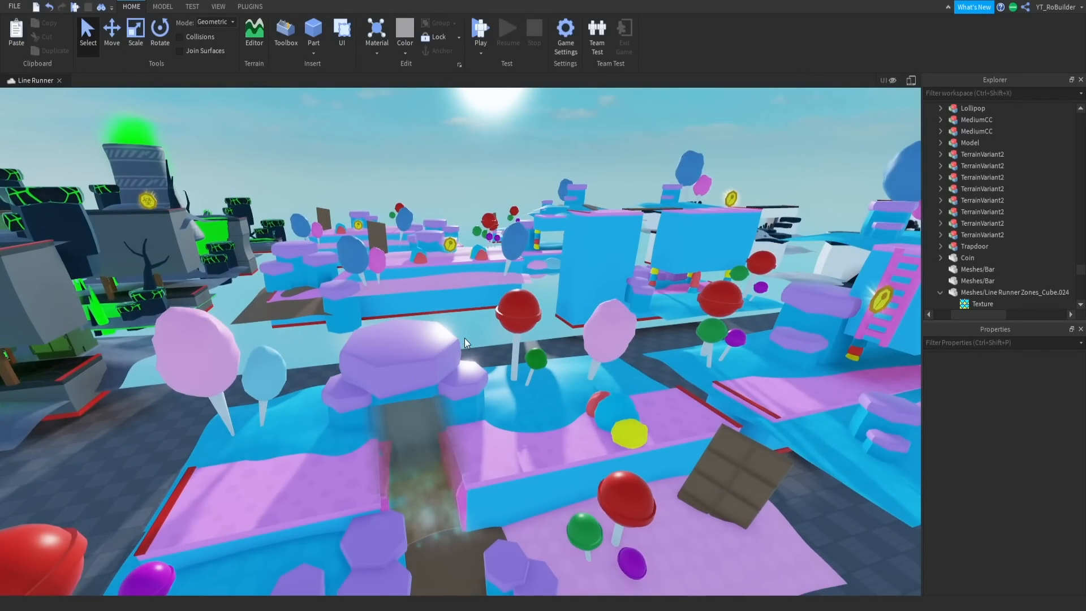
- Examine the candy platform with the waterfall and inspect its terrain mesh's flower texture at close range
key(s)
right_drag(464, 338, 464, 338)
key(w)
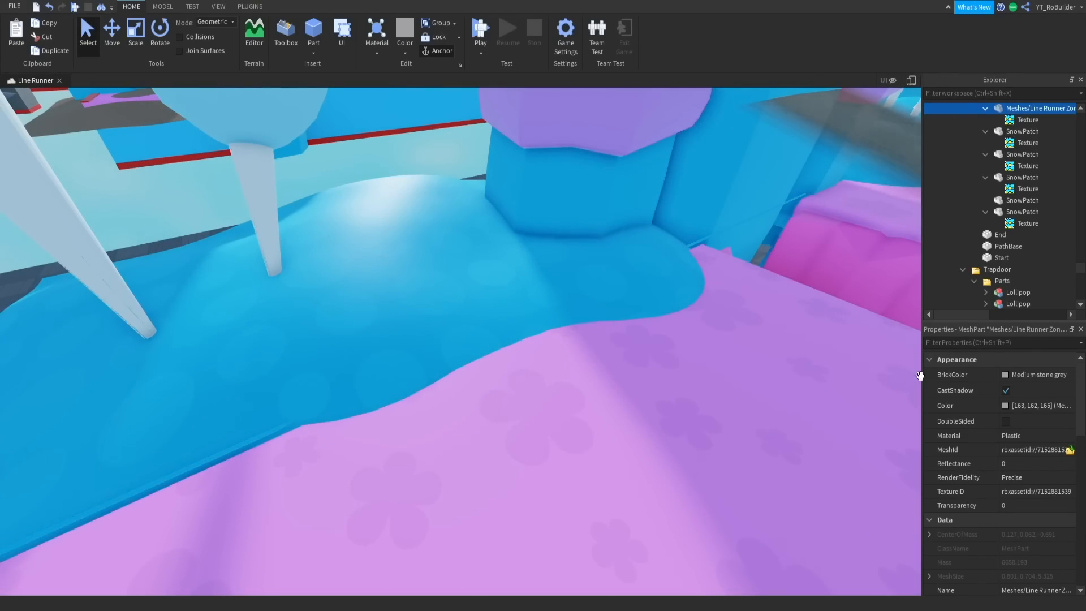
key(s)
right_drag(713, 335, 713, 335)
- Copy all six textures from the pink flower tile in the texture pack
click(673, 392)
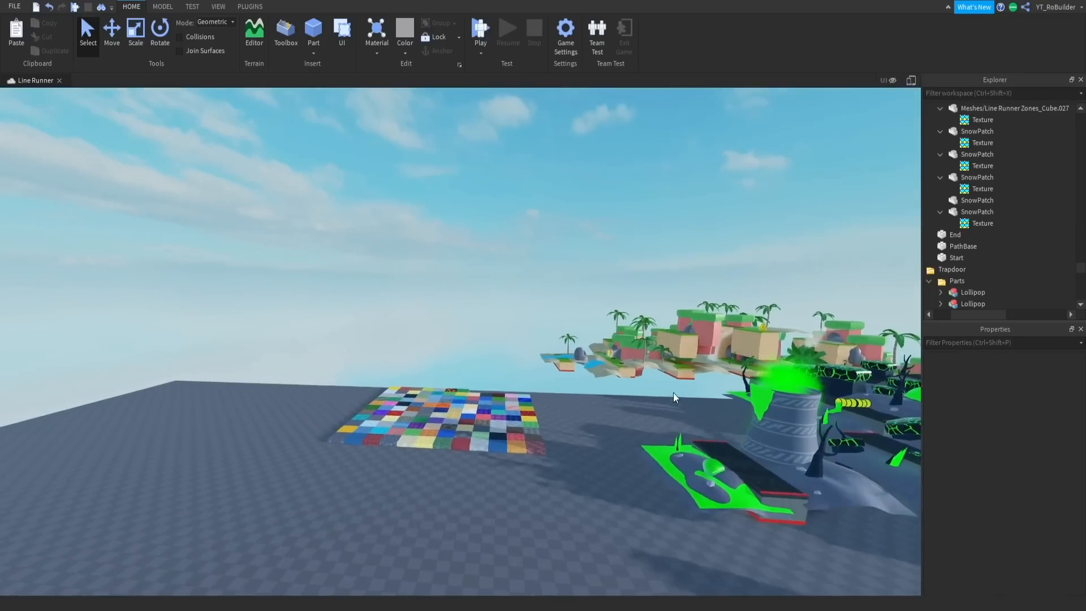
key(w)
key(w)
right_drag(672, 372, 672, 371)
click(558, 426)
click(558, 426)
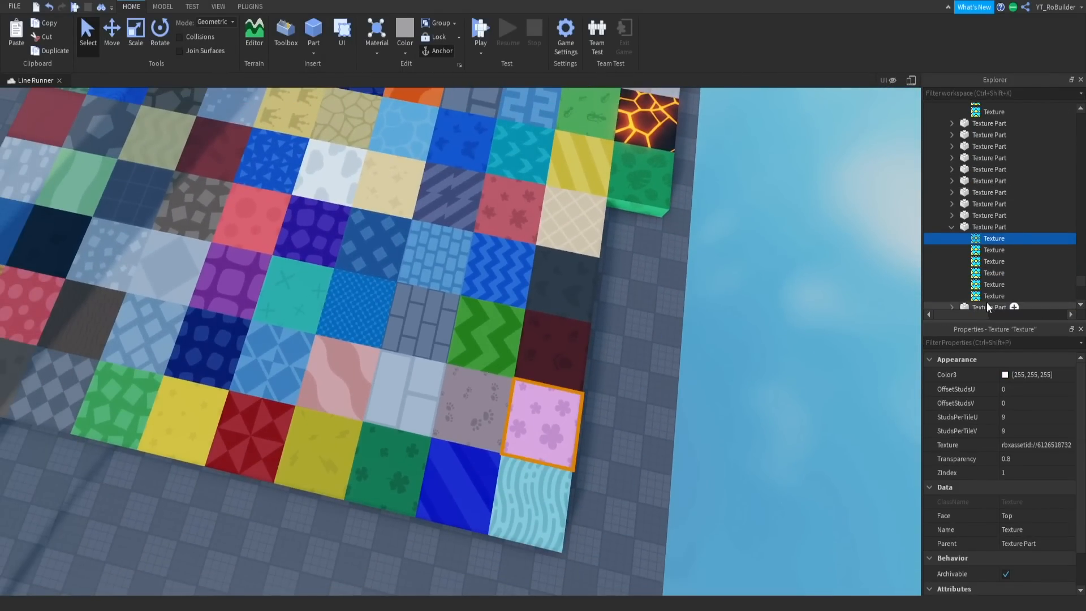
shift+click(985, 296)
shift+scroll(990, 278, right, 1)
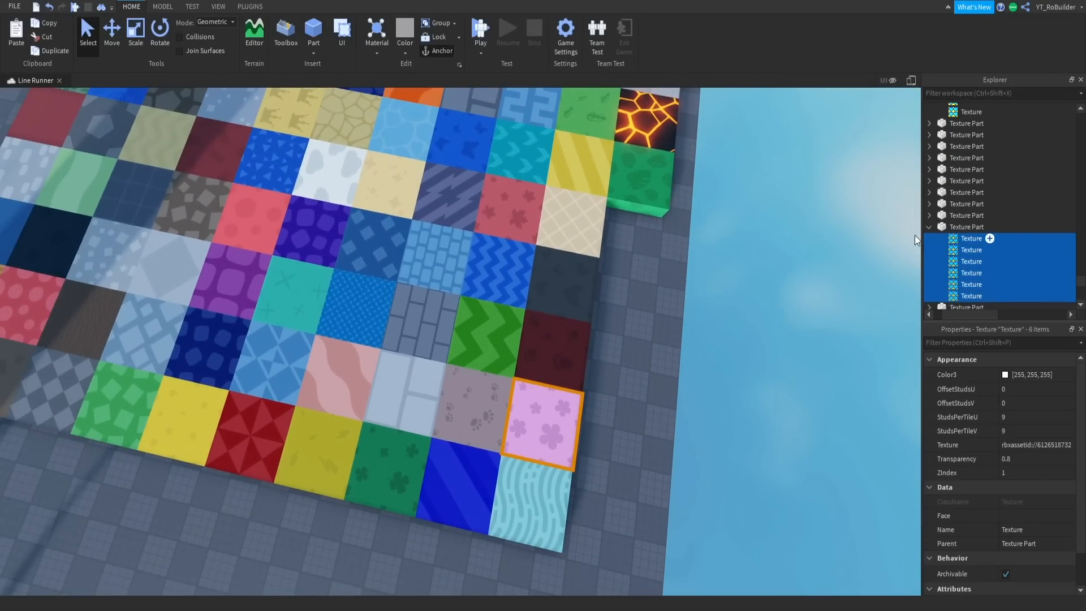
- Select the purple bush tops on the candy zone's coin platform and on the waterfall platform
right_drag(661, 257, 634, 253)
key(w)
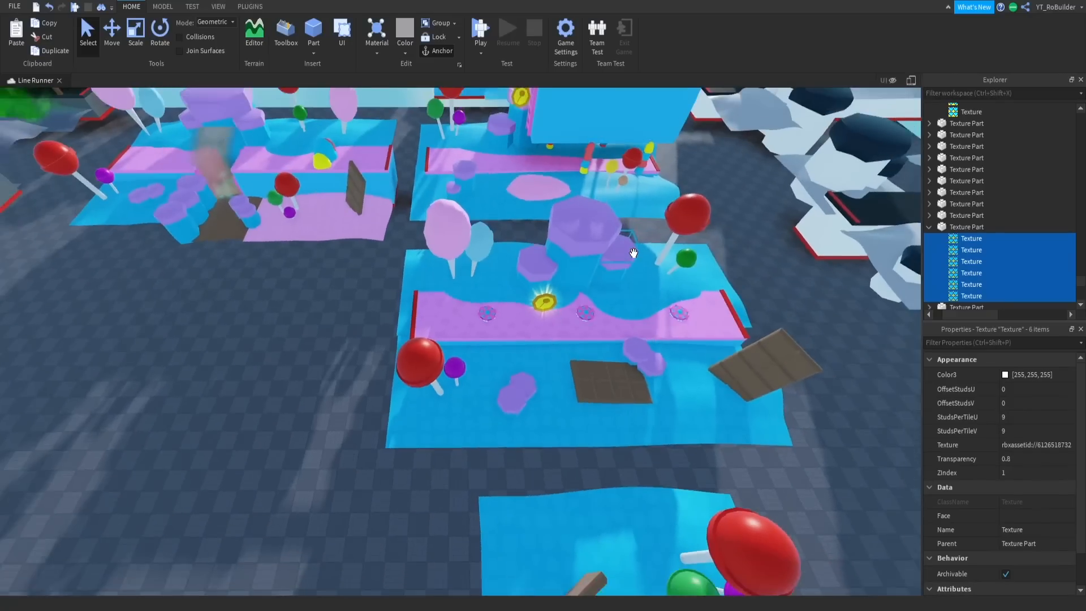
click(581, 237)
ctrl+alt+click(540, 265)
right_drag(541, 266, 540, 266)
key(w)
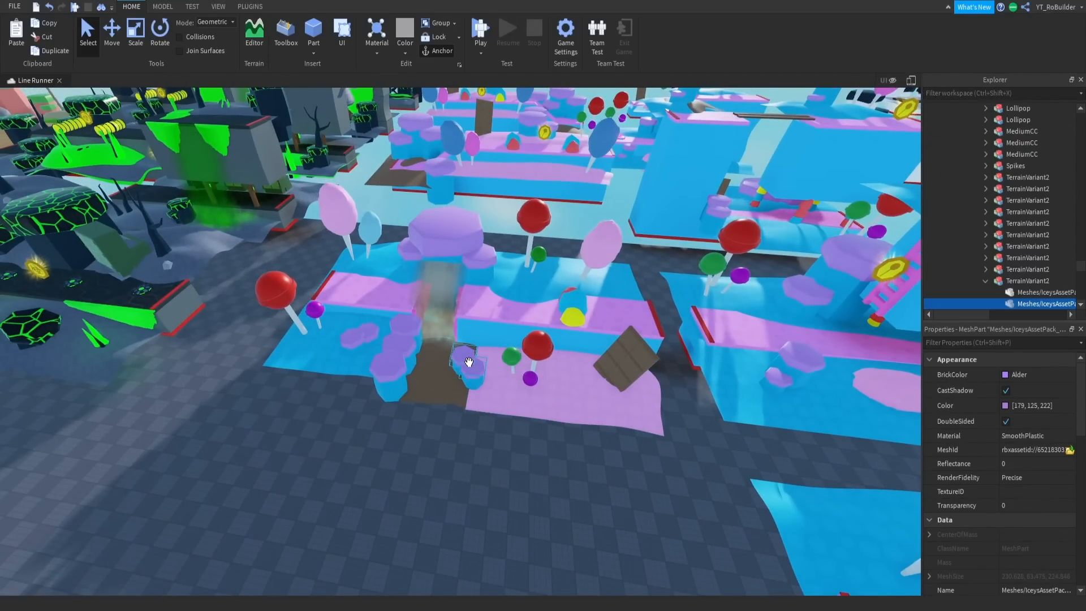
ctrl+alt+click(402, 347)
ctrl+alt+click(368, 334)
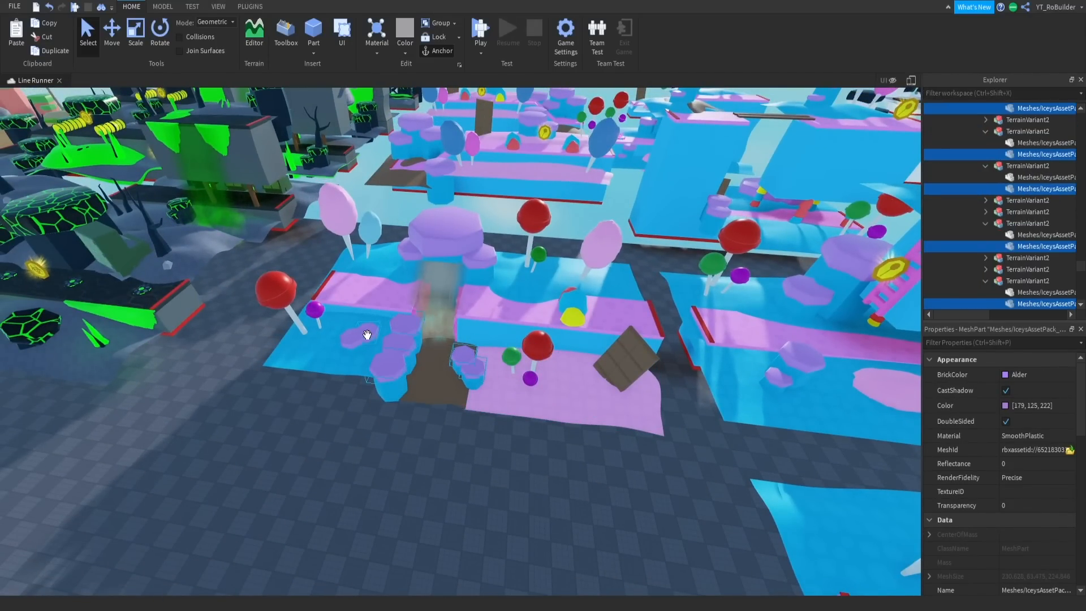
ctrl+alt+click(411, 249)
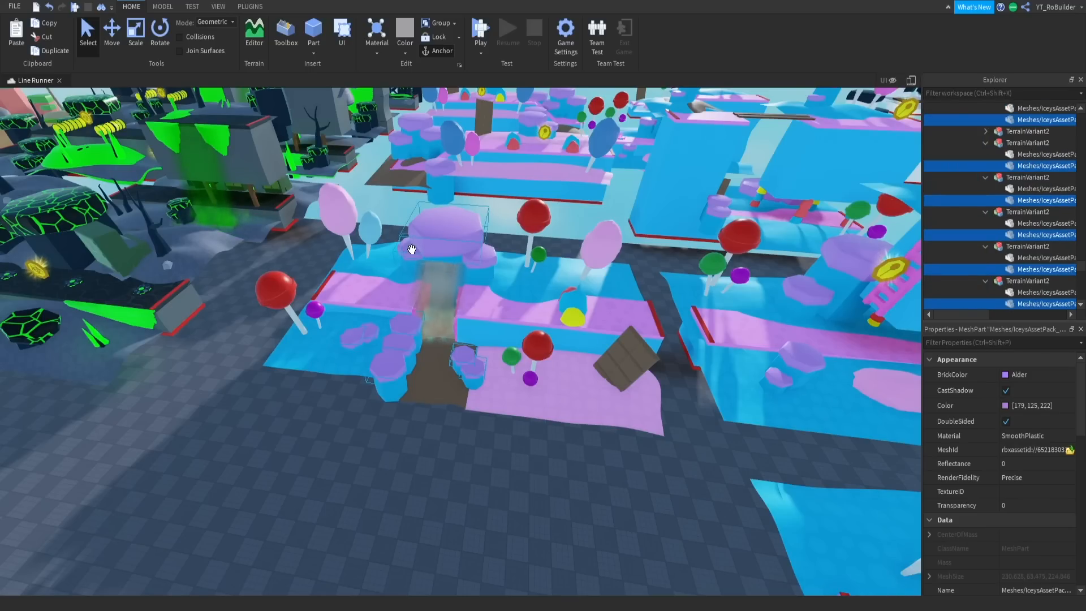
ctrl+alt+click(482, 263)
- Add the purple bush tops on the platform with the pink ladder to the selection
right_drag(453, 346, 632, 345)
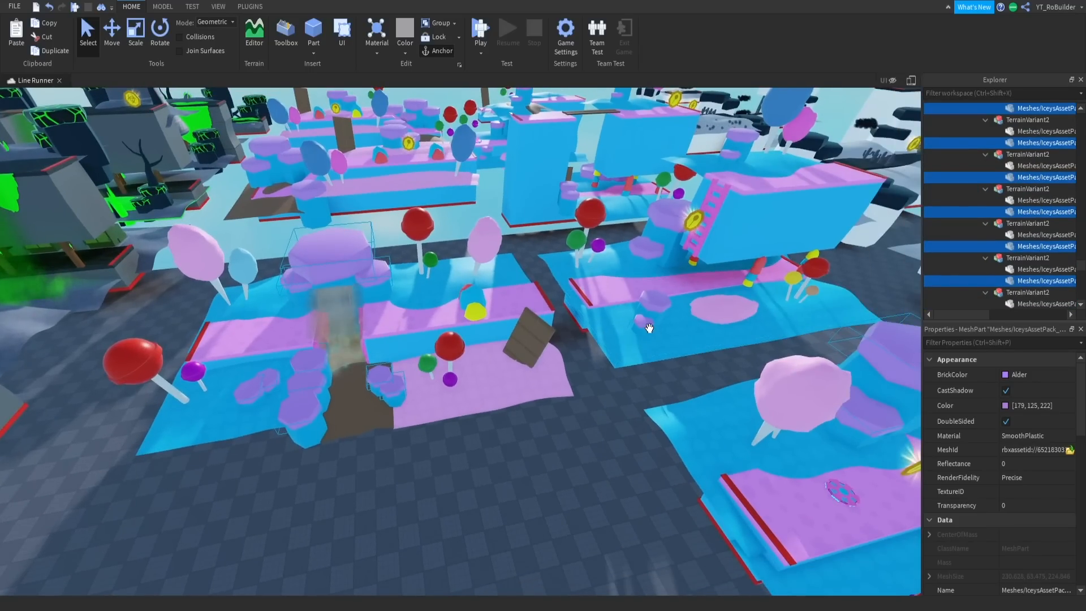
ctrl+alt+click(654, 305)
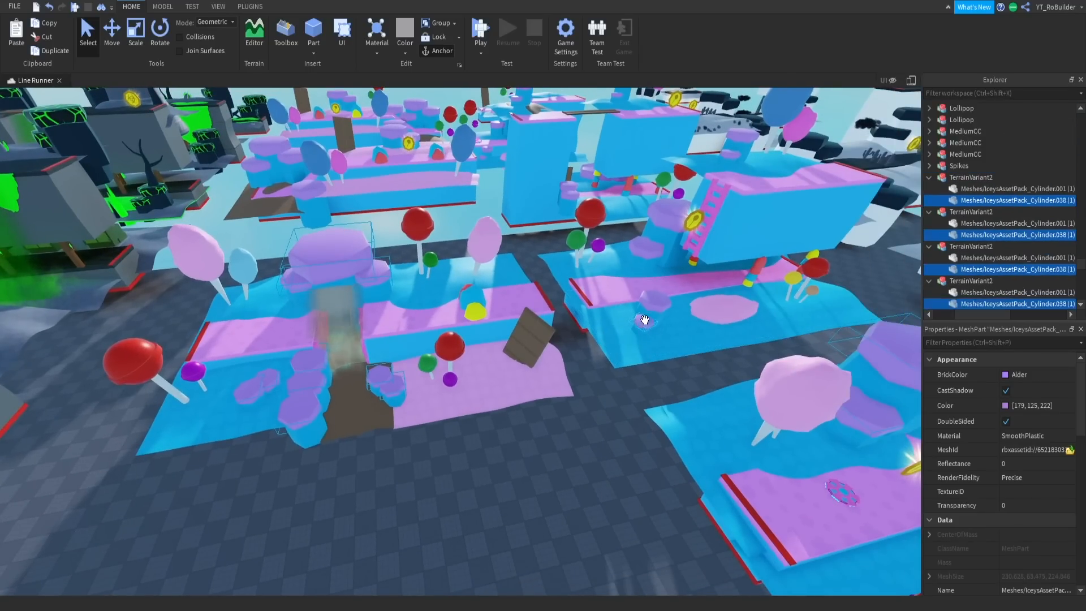
ctrl+alt+click(669, 213)
ctrl+alt+click(732, 156)
right_drag(732, 157, 692, 284)
key(w)
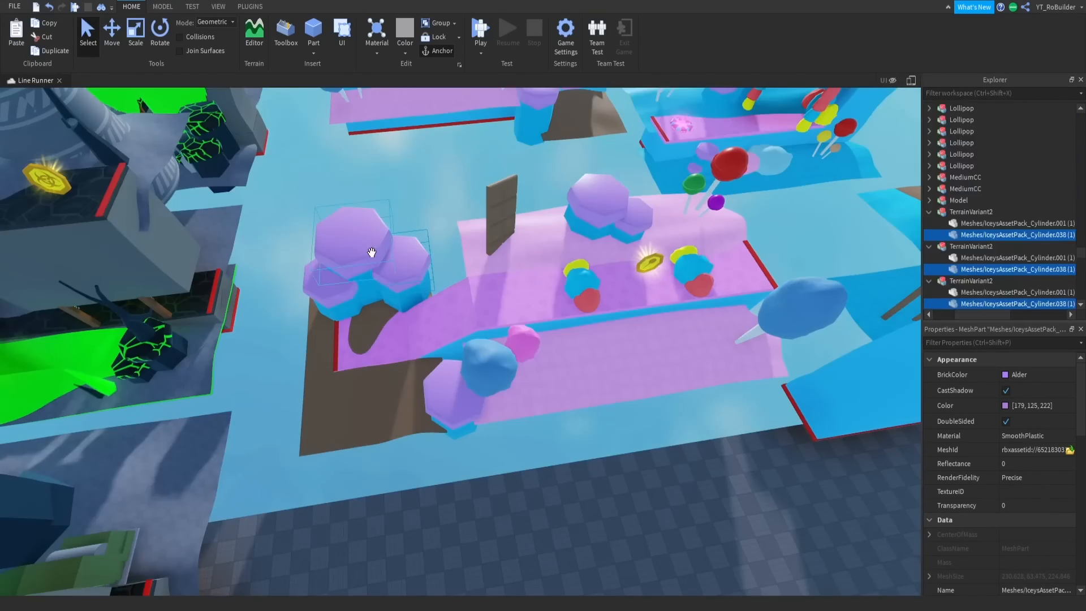
- Add the purple bush tops on the two pink platforms with upright chocolate bars to the selection
ctrl+alt+click(342, 289)
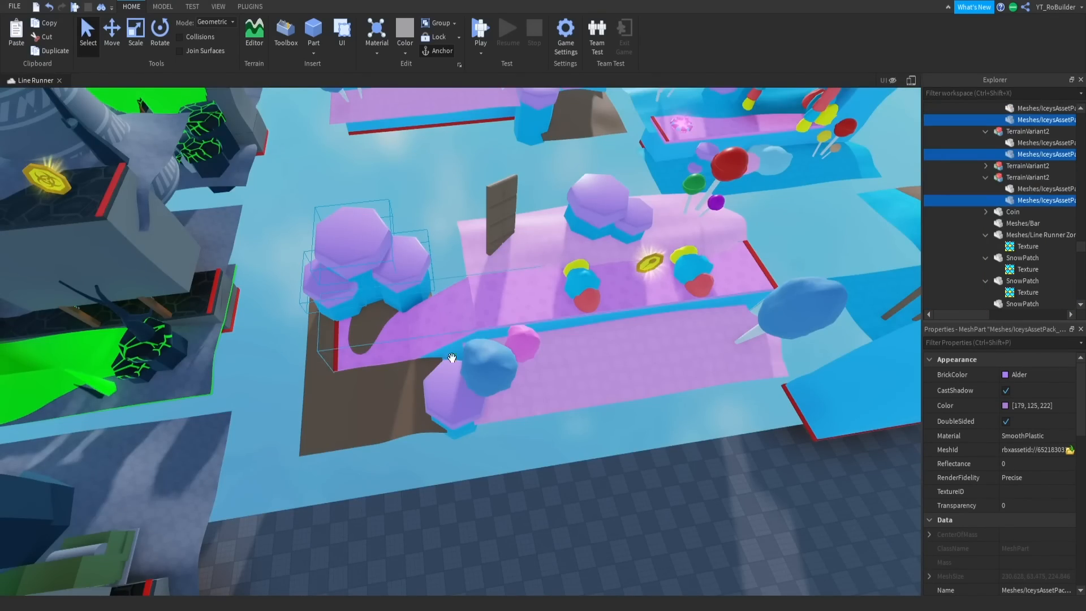
ctrl+alt+click(454, 380)
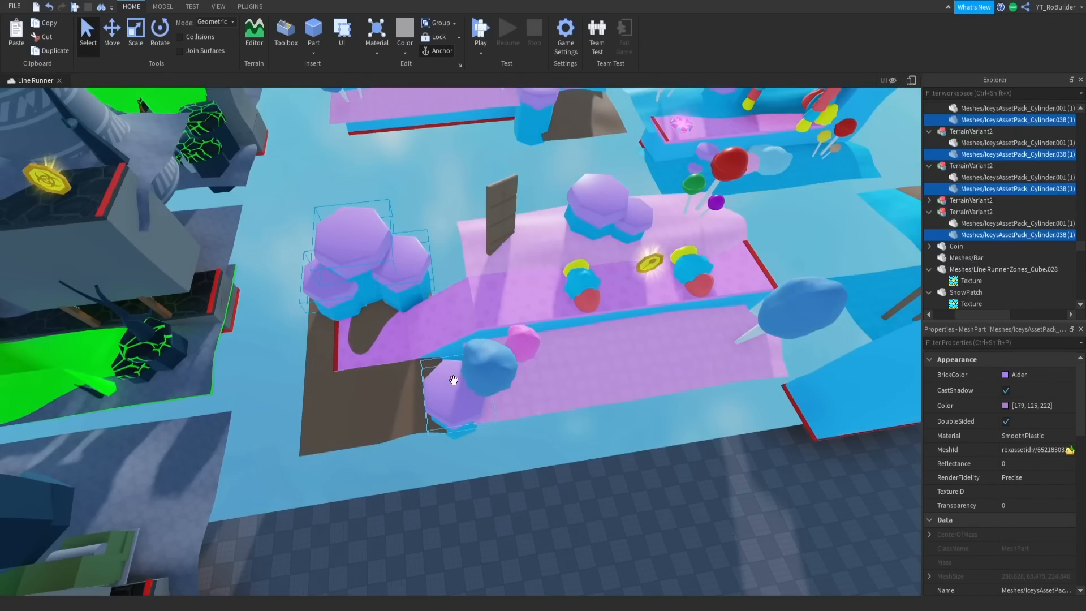
scroll(568, 182, down, 3)
ctrl+alt+click(576, 187)
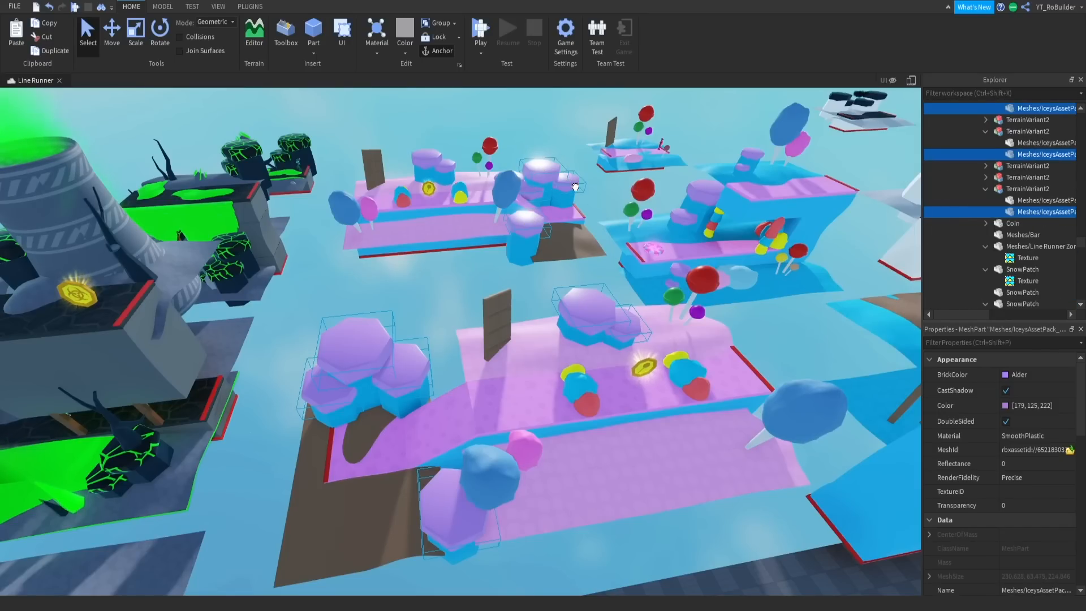
ctrl+alt+click(425, 156)
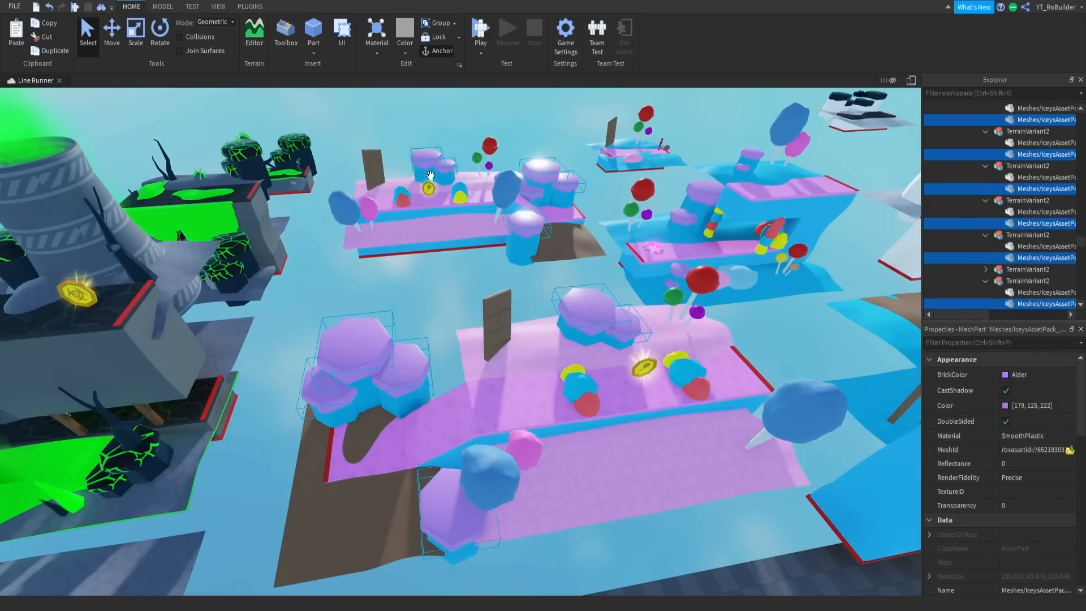
- Add the purple bush tops around the candy platforms joined by wooden planks to the selection
key(w)
right_drag(425, 156, 553, 225)
key(s)
ctrl+alt+click(529, 281)
ctrl+alt+click(282, 271)
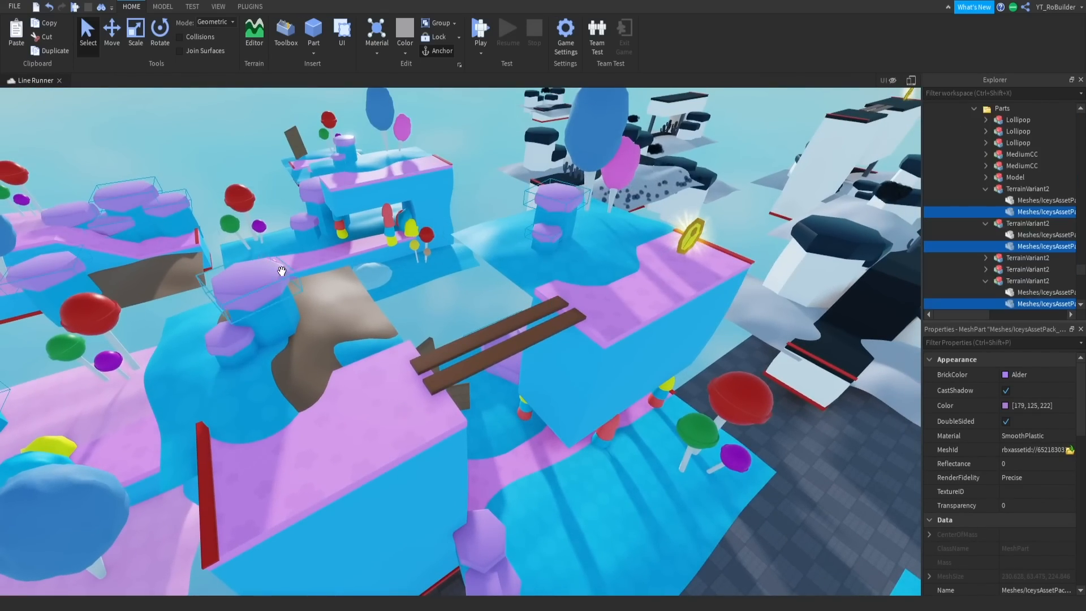
ctrl+alt+click(248, 323)
- Extend the selection to the remaining purple bush tops on the tall platform with the pink candy swirl
right_drag(247, 323, 504, 361)
right_drag(410, 343, 354, 322)
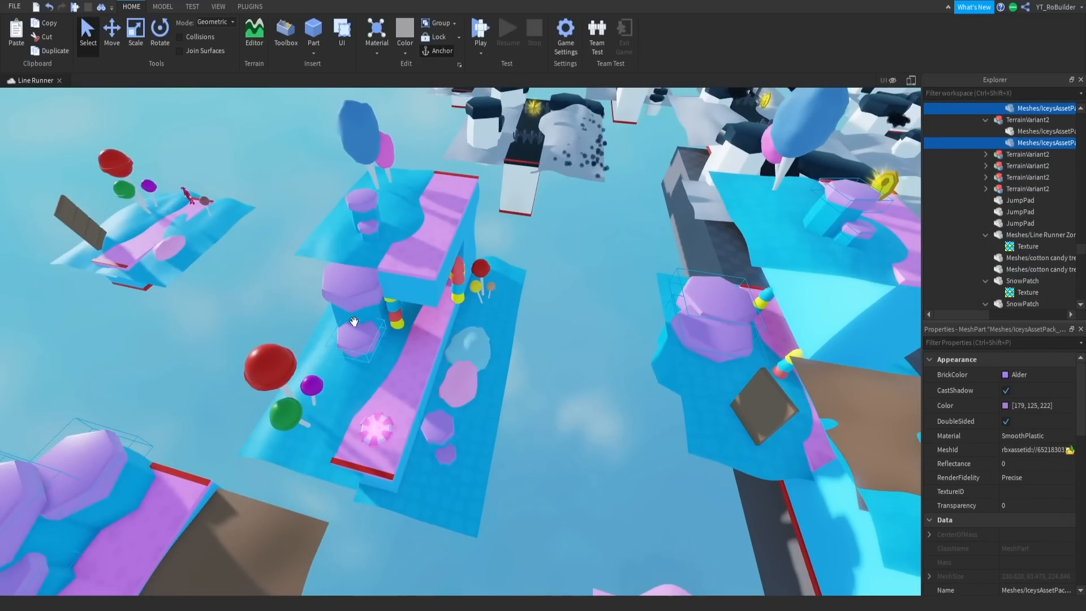
ctrl+alt+click(363, 192)
right_drag(297, 235, 299, 236)
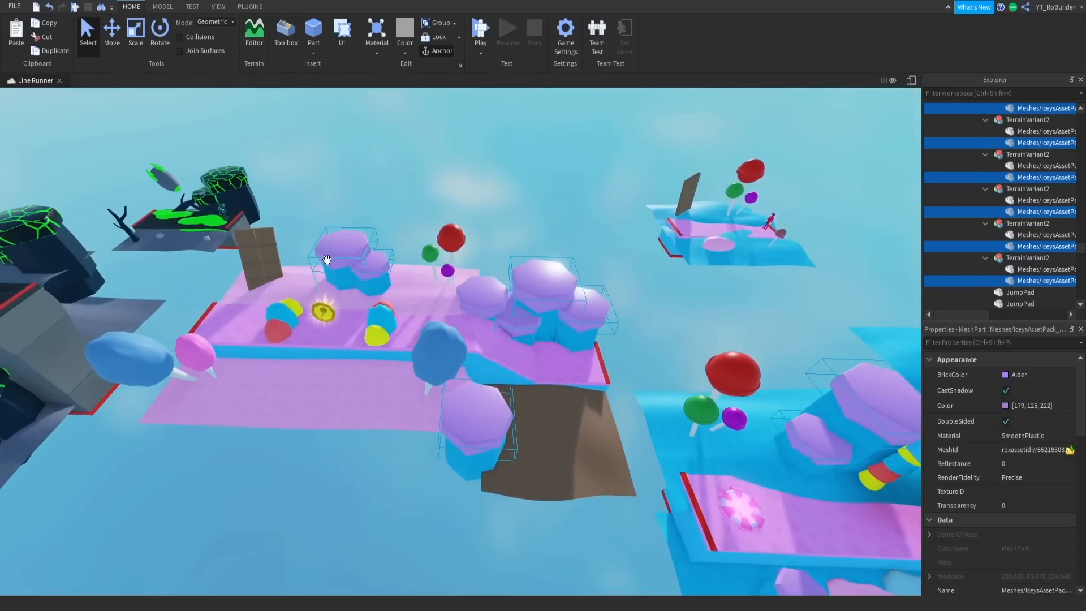
right_drag(445, 315, 454, 317)
- Paste the copied flower textures into all selected bush tops and open their transparency for editing
right_click(1043, 143)
click(961, 179)
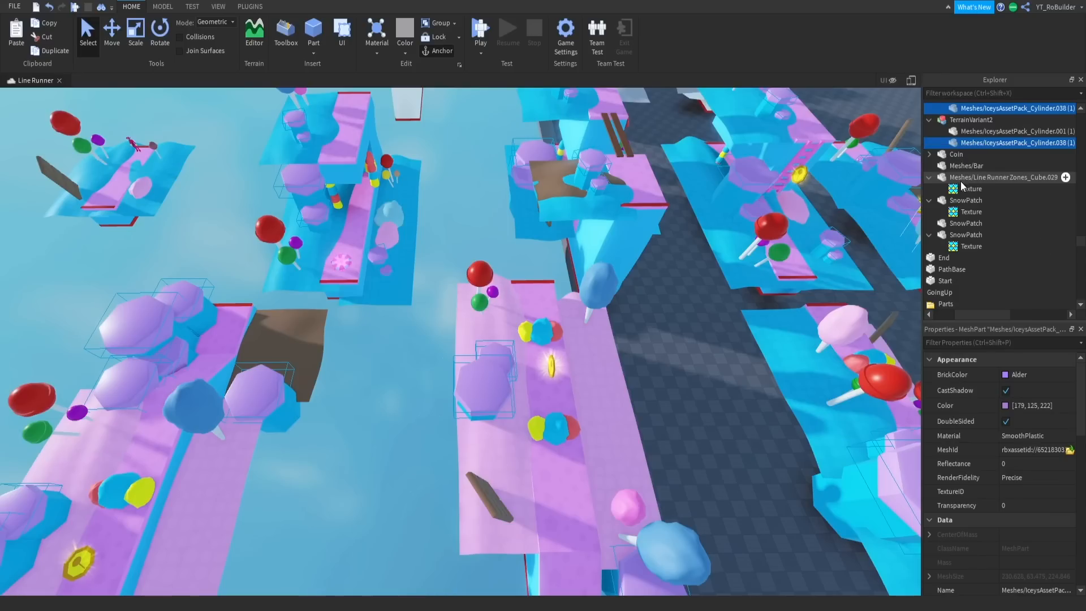
click(1012, 458)
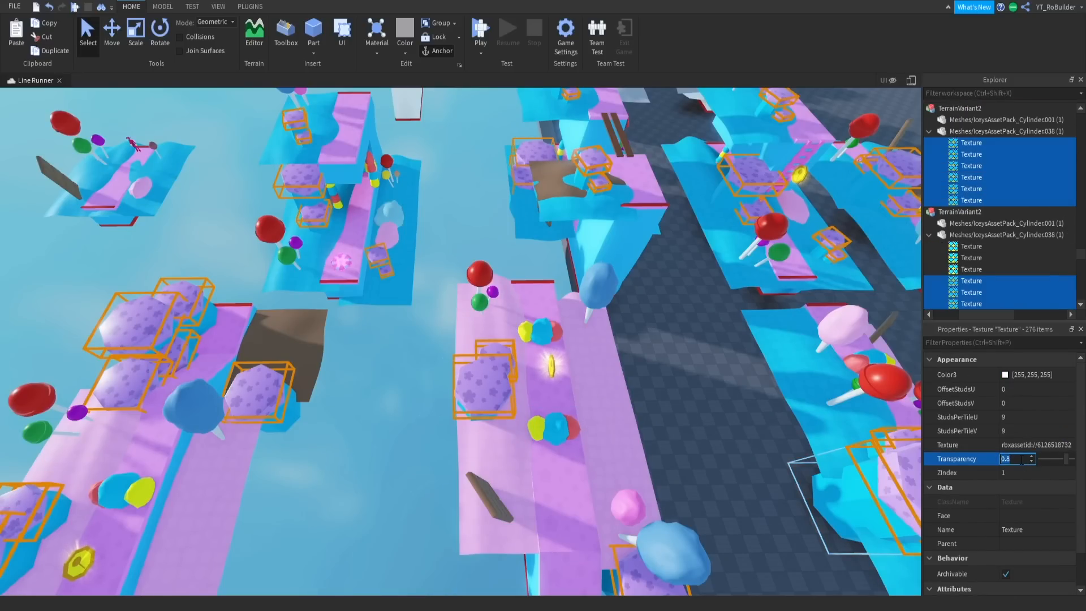
click(429, 450)
- Look over the candy zone and return to the texture pack to view it beside the black-and-white zone
right_drag(508, 426, 636, 422)
key(w)
key(s)
key(d)
key(s)
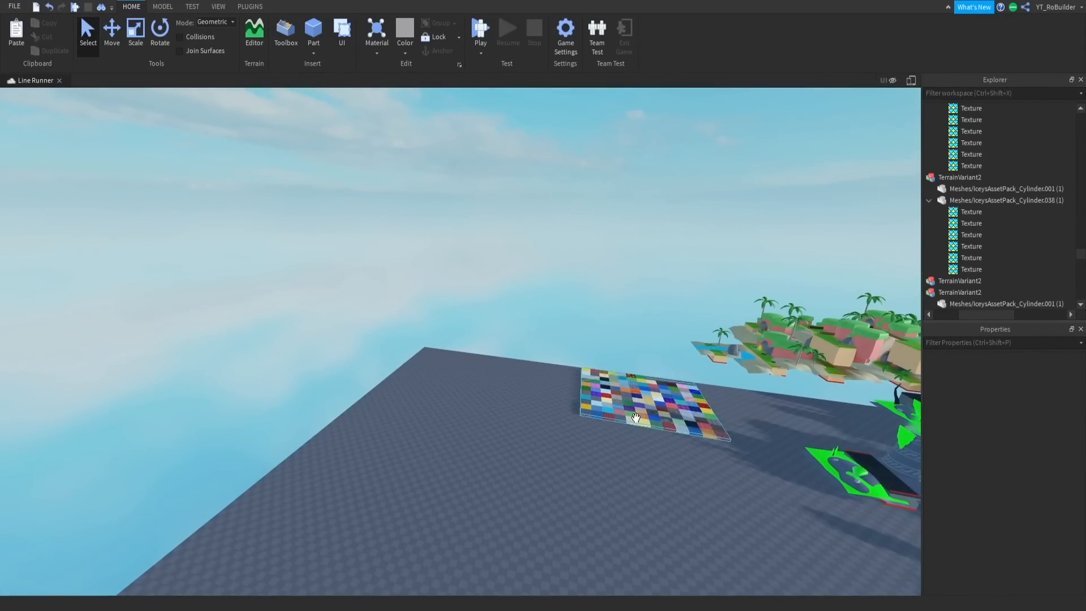
click(630, 409)
key(f)
key(a)
right_drag(663, 466, 623, 440)
click(624, 440)
key(w)
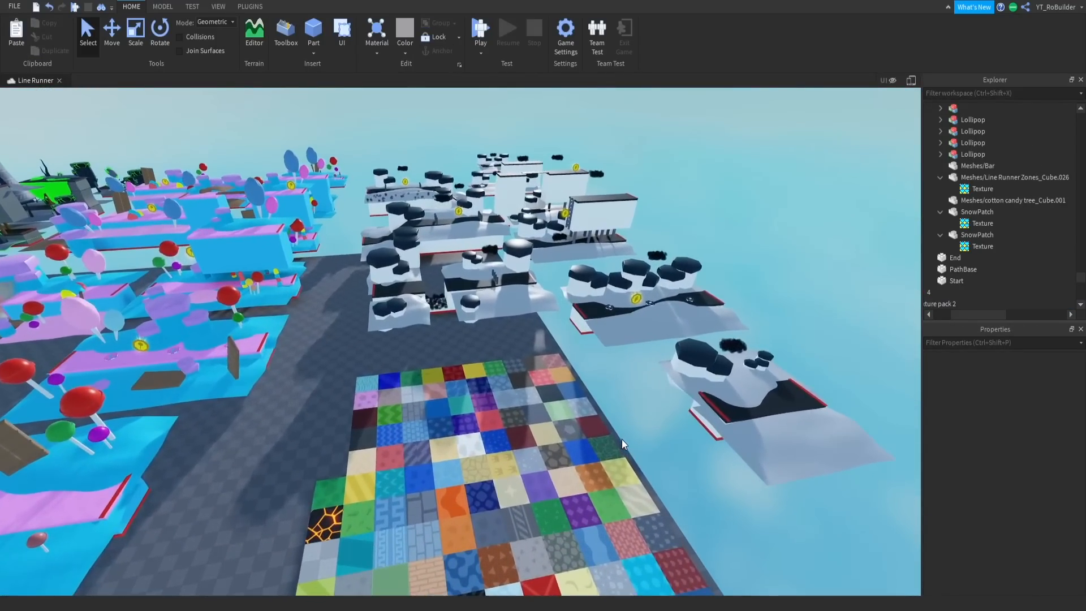
right_click(623, 439)
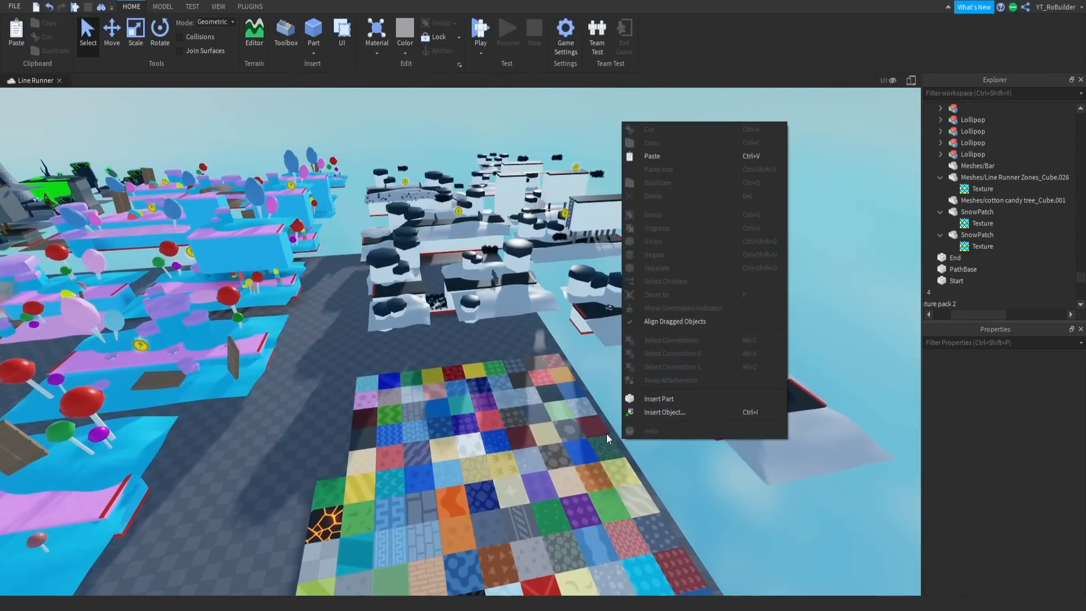
click(732, 515)
- Pick the pale grid tile next to the lava tile in the texture pack
right_drag(701, 487, 701, 487)
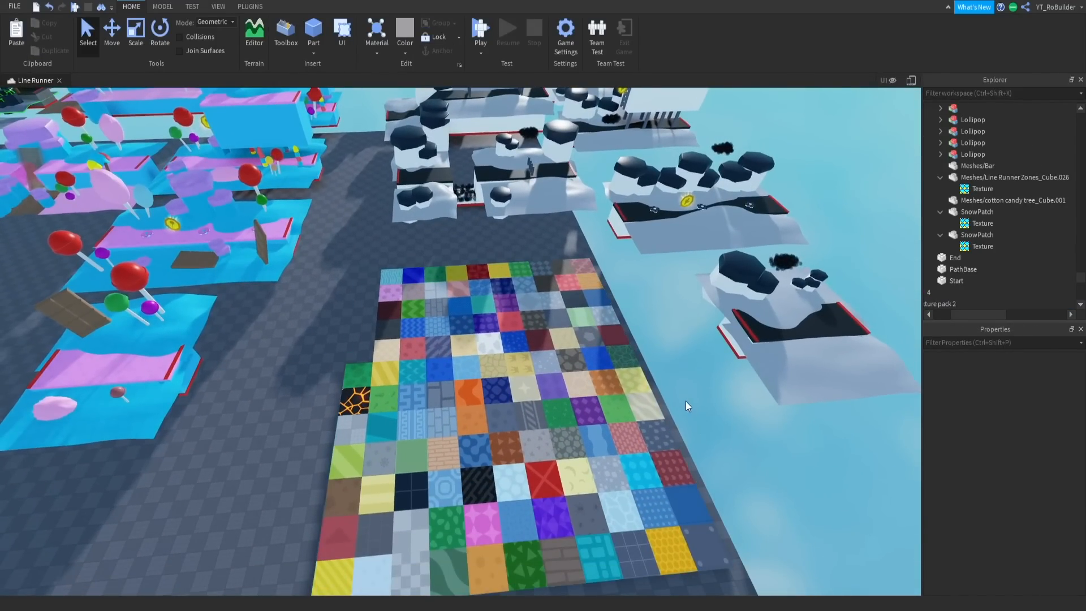
key(w)
right_drag(581, 369, 584, 367)
key(s)
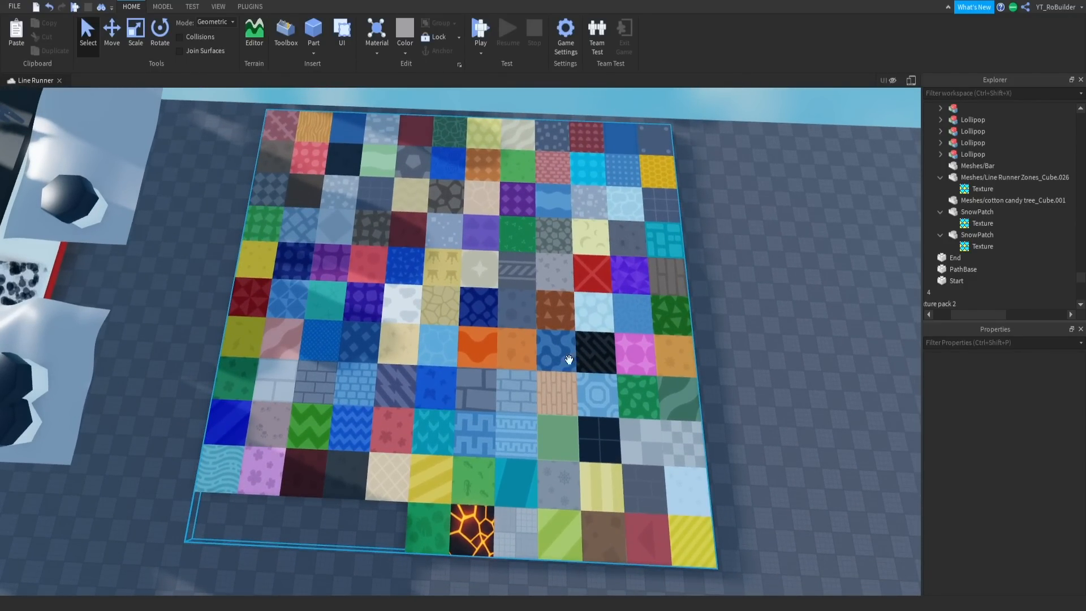
click(515, 526)
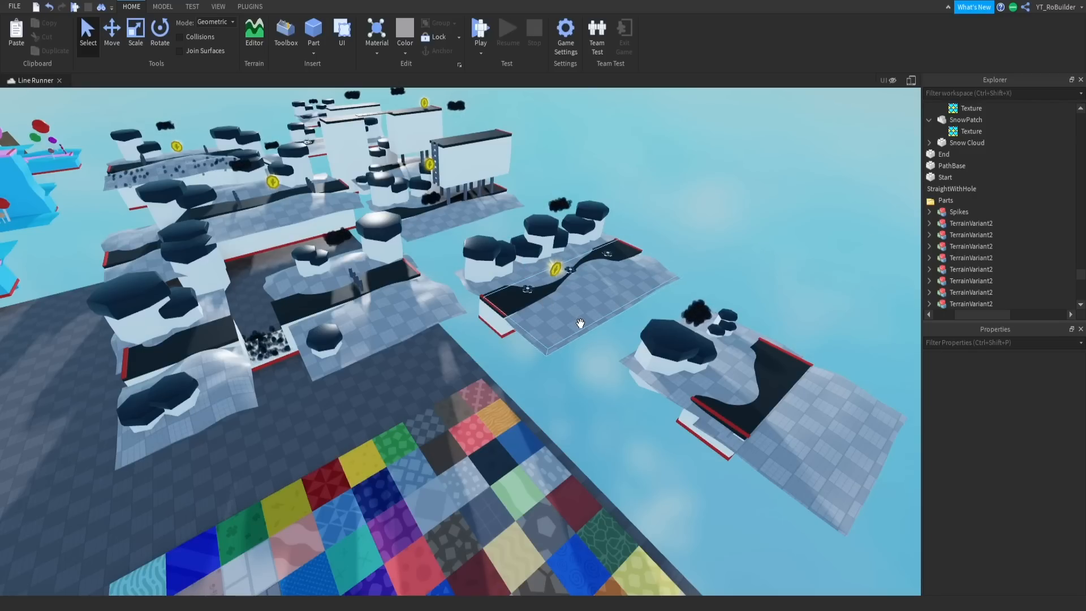
- Inspect the grid texture on the black-and-white zone's ground patches from a distance and up close
scroll(580, 323, down, 5)
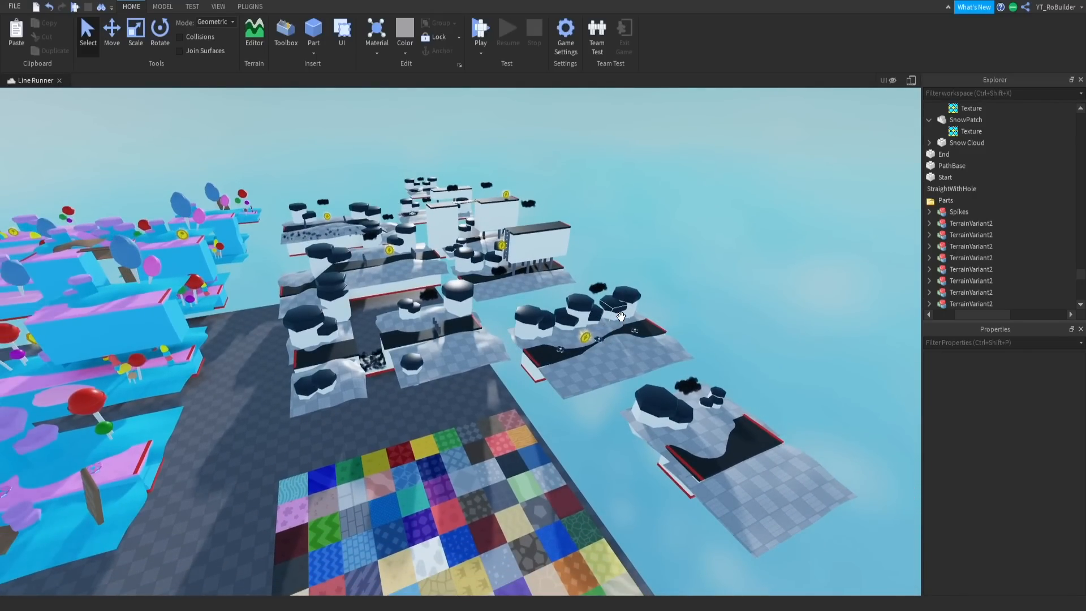
right_drag(617, 316, 625, 299)
scroll(626, 316, up, 4)
scroll(625, 299, up, 4)
scroll(626, 299, up, 5)
click(622, 298)
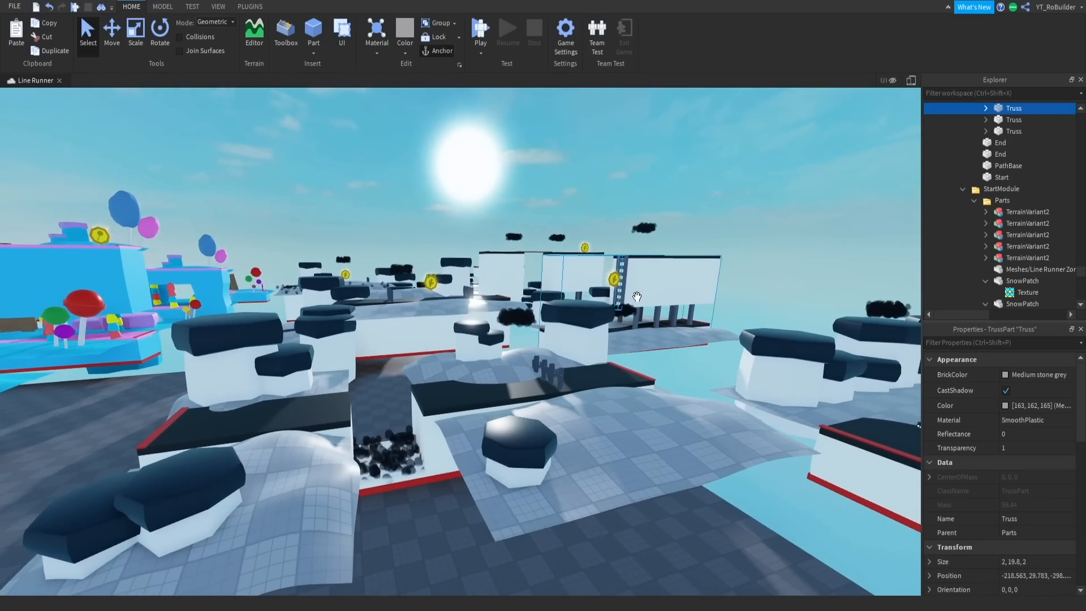
scroll(621, 298, up, 8)
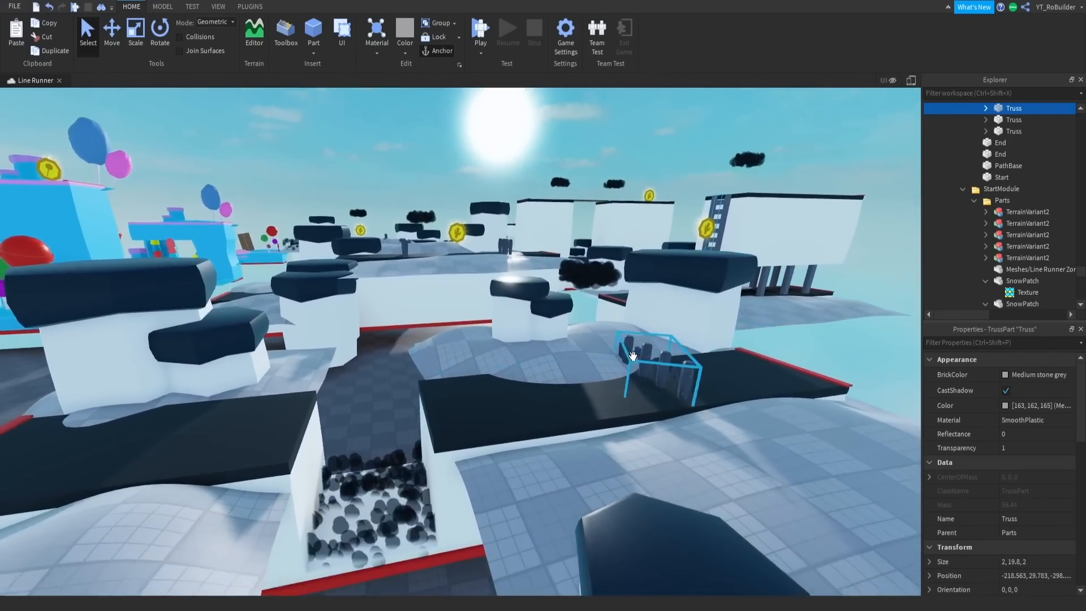
- Locate the pale checkered tile in the texture pack and copy its texture
scroll(634, 355, down, 10)
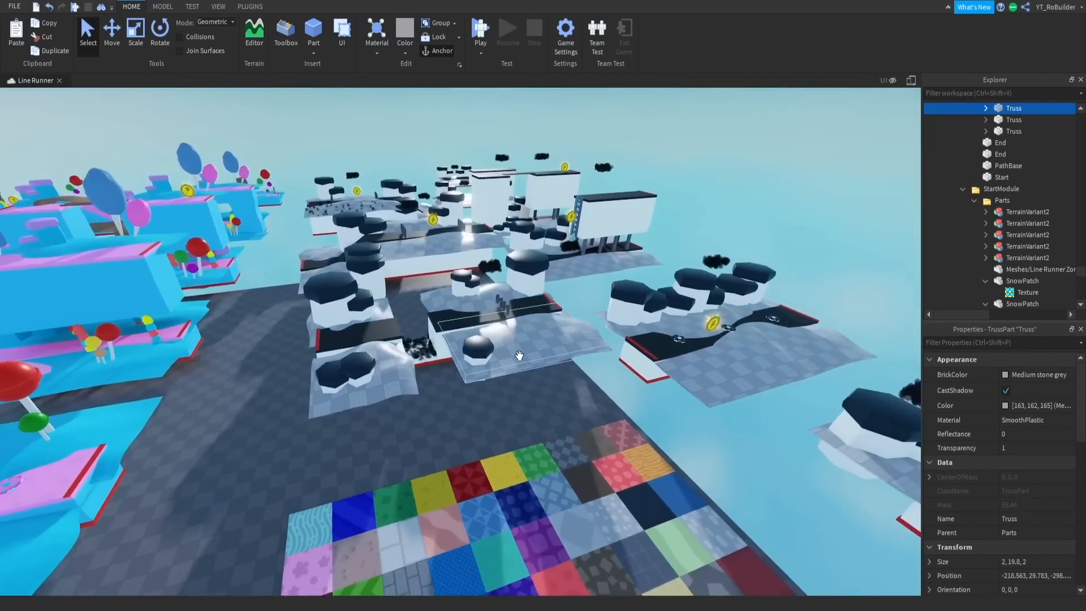
right_drag(517, 356, 520, 360)
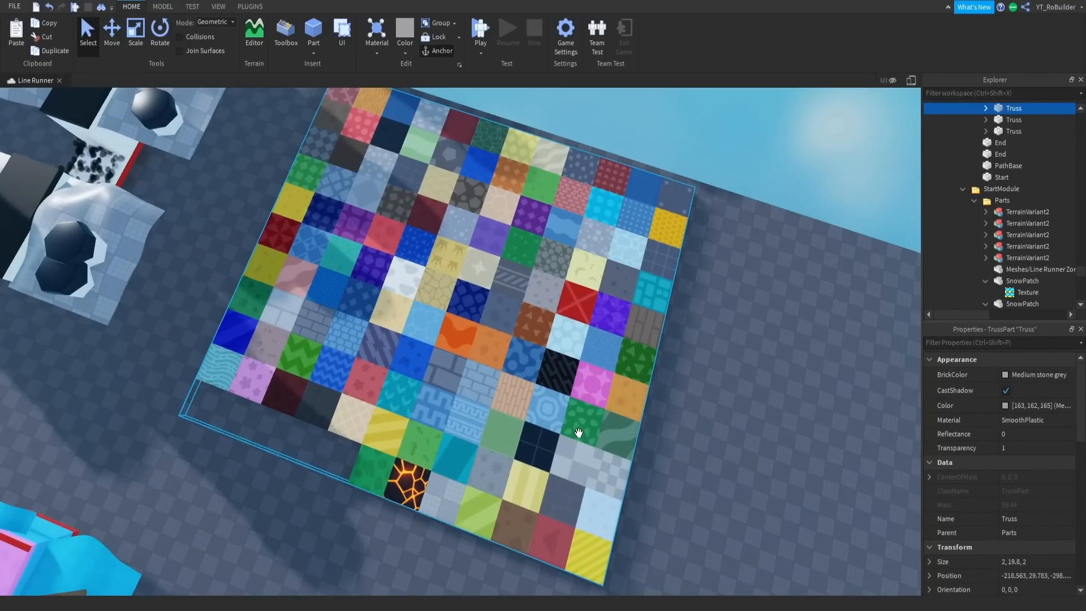
right_drag(578, 433, 585, 447)
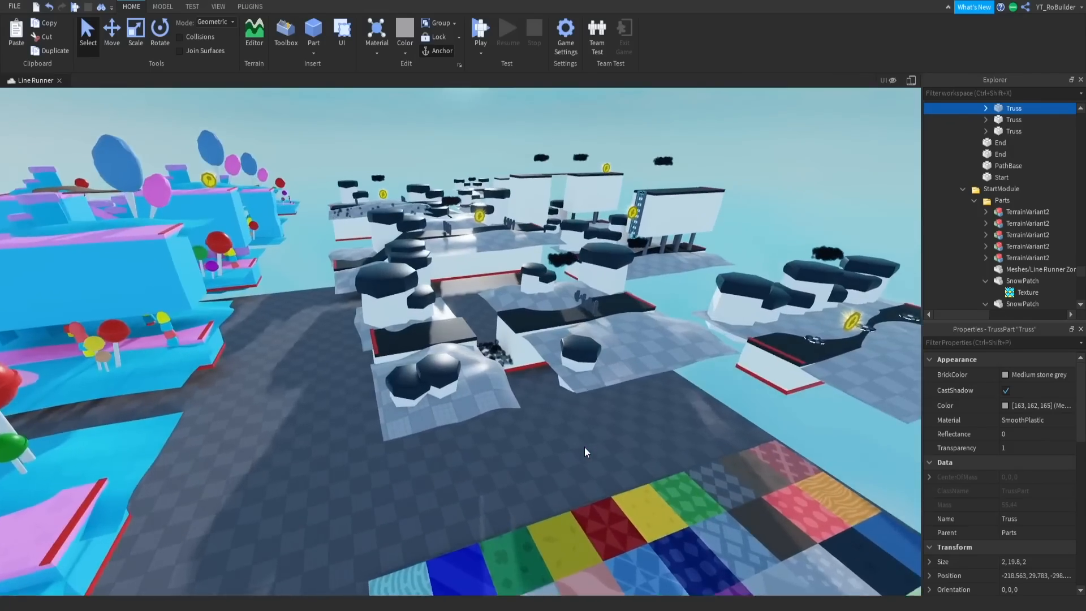
key(w)
key(w)
right_drag(479, 423, 474, 384)
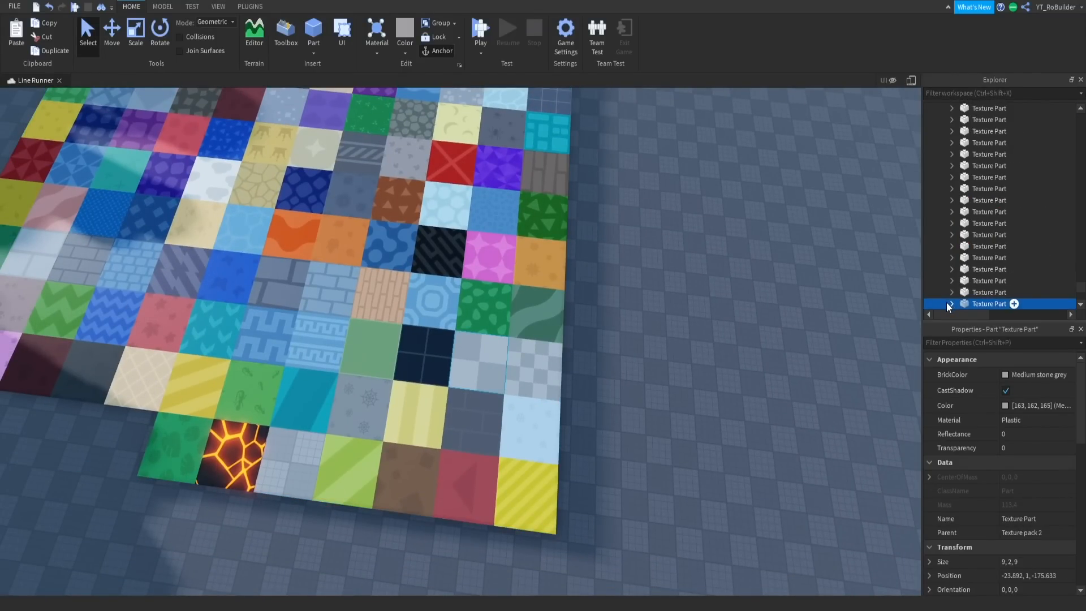
click(982, 298)
- Paste the copied checkered texture into the black paths of the two outer black-and-white modules beside the texture pack
scroll(693, 383, down, 3)
right_drag(692, 385, 679, 410)
key(w)
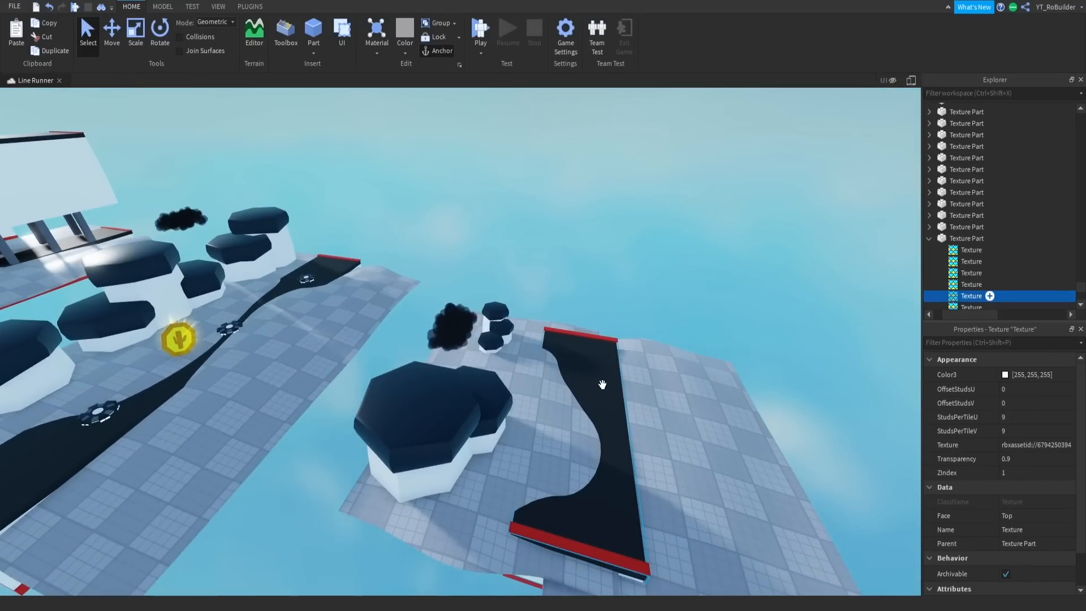
click(618, 392)
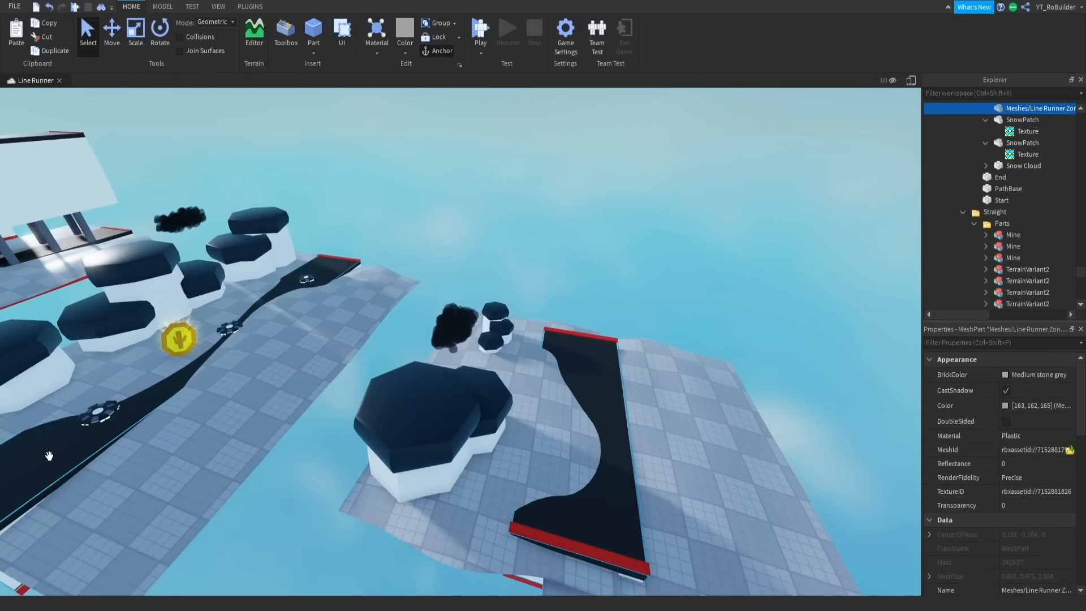
right_click(1010, 304)
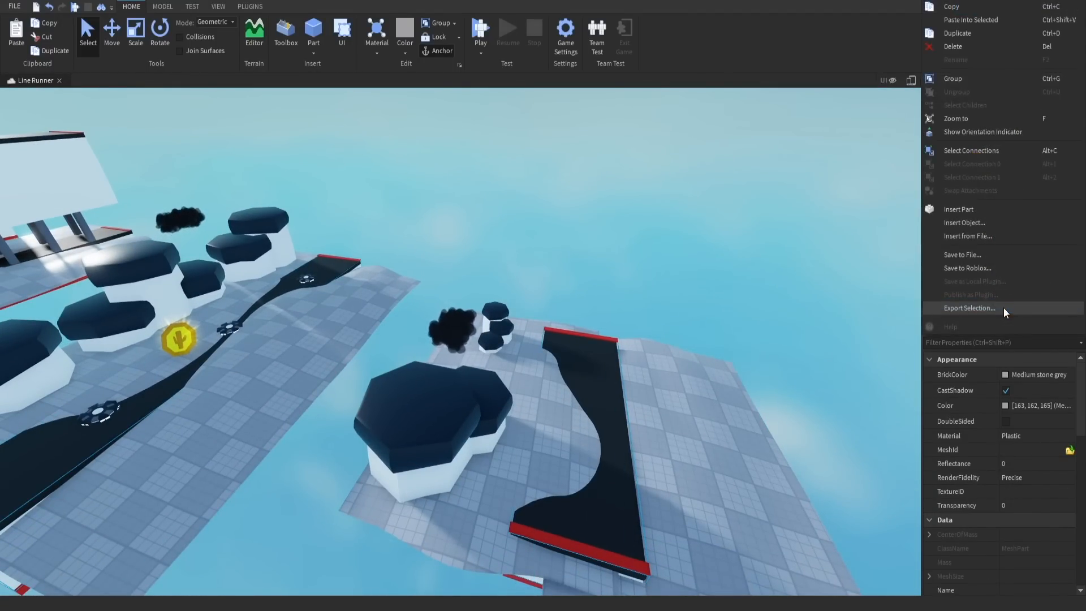
click(1004, 20)
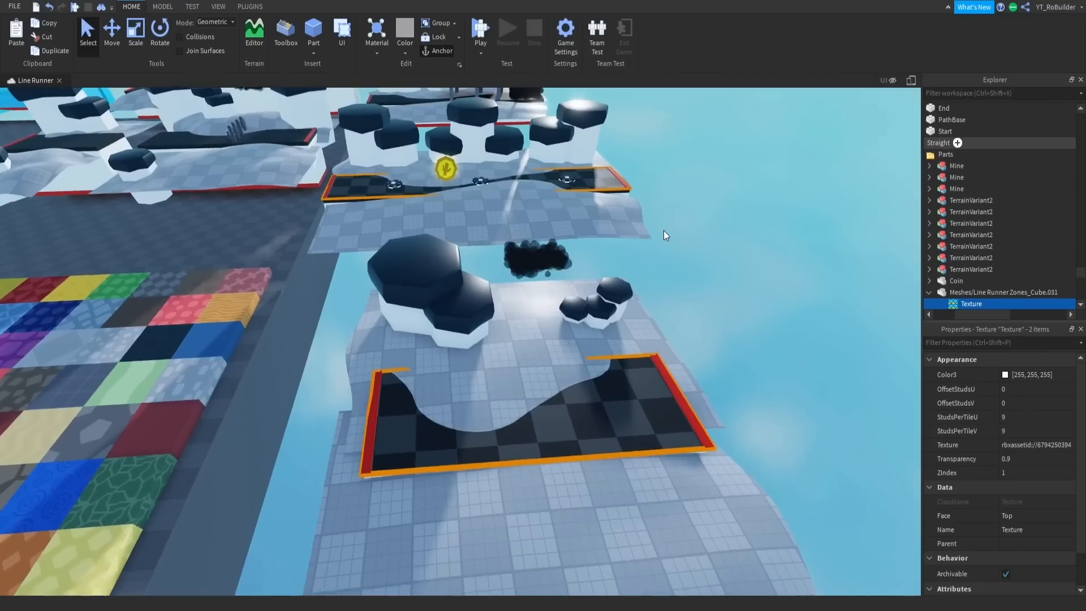
key(s)
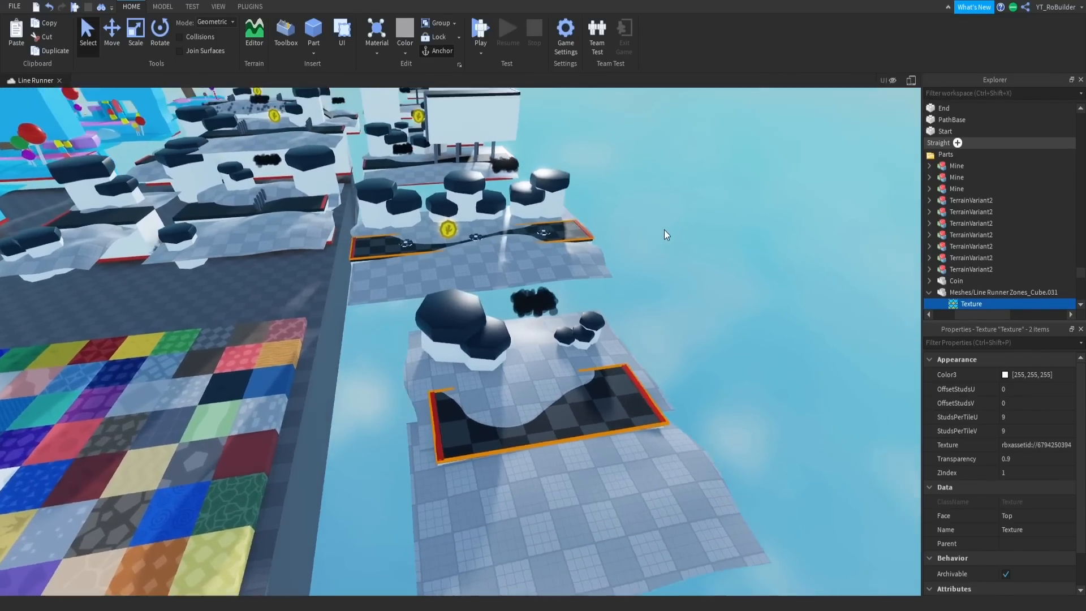
click(664, 230)
- Select the black paths of the remaining modules in the black-and-white zone and paste the checkered texture into them
right_drag(665, 230, 663, 231)
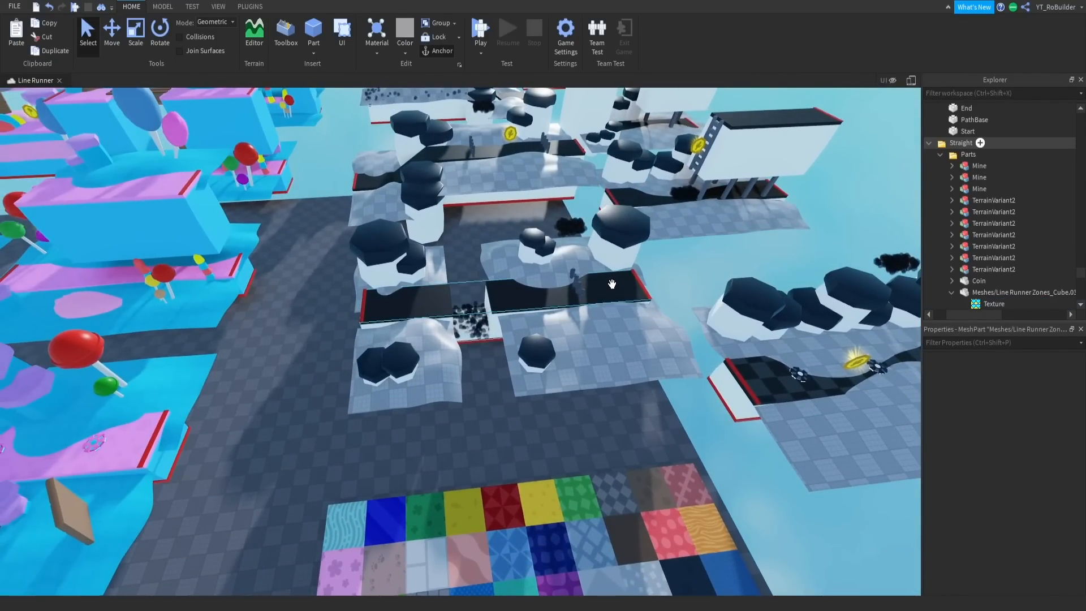
click(486, 154)
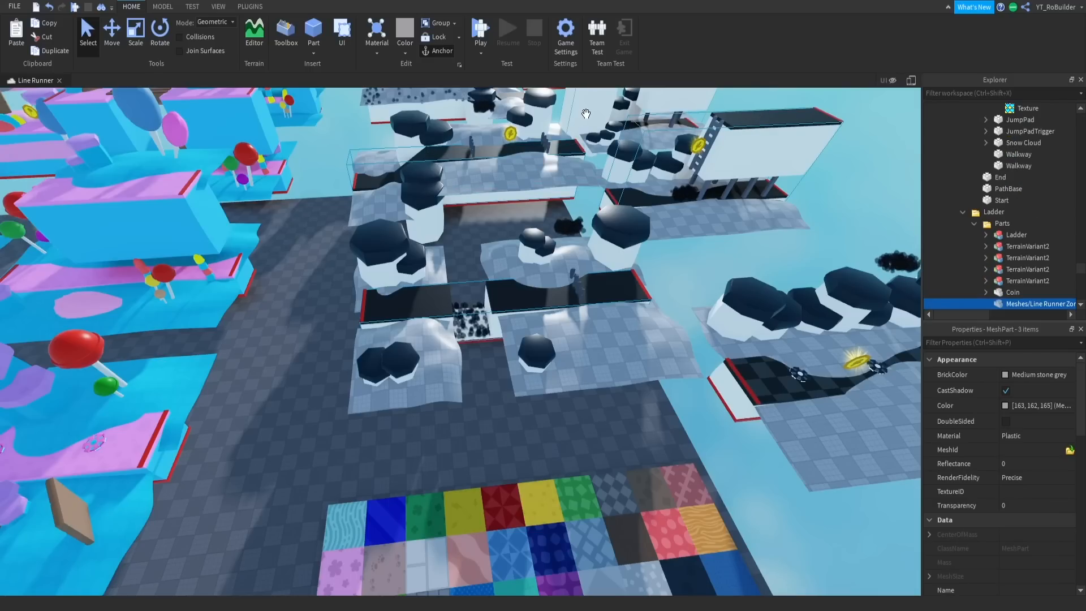
middle_drag(586, 113, 579, 148)
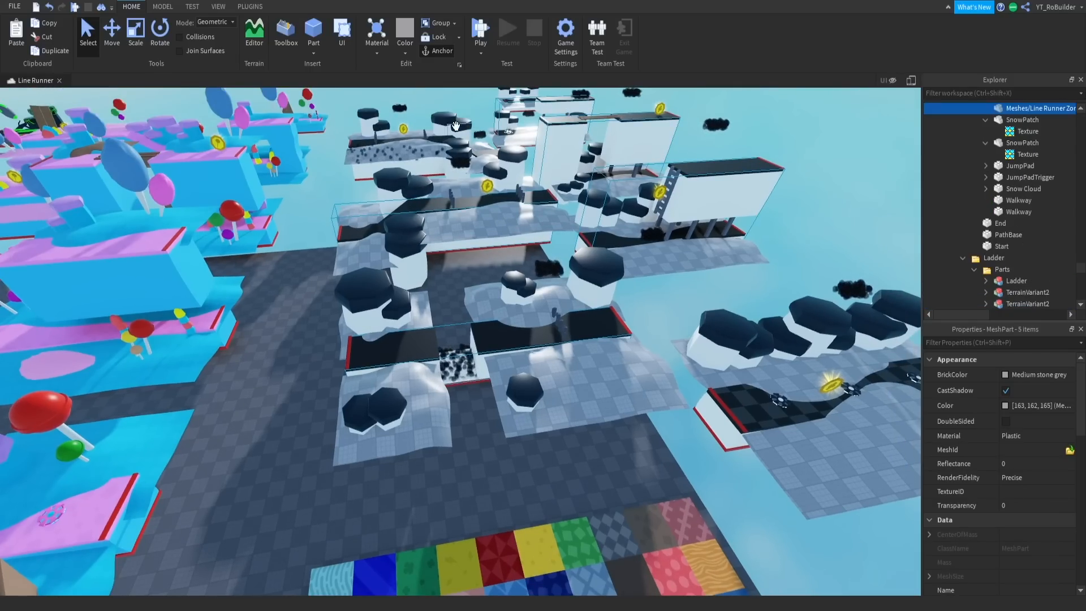
mouse_move(576, 214)
right_down()
mouse_move(590, 193)
mouse_move(592, 218)
right_up()
key(w)
key(s)
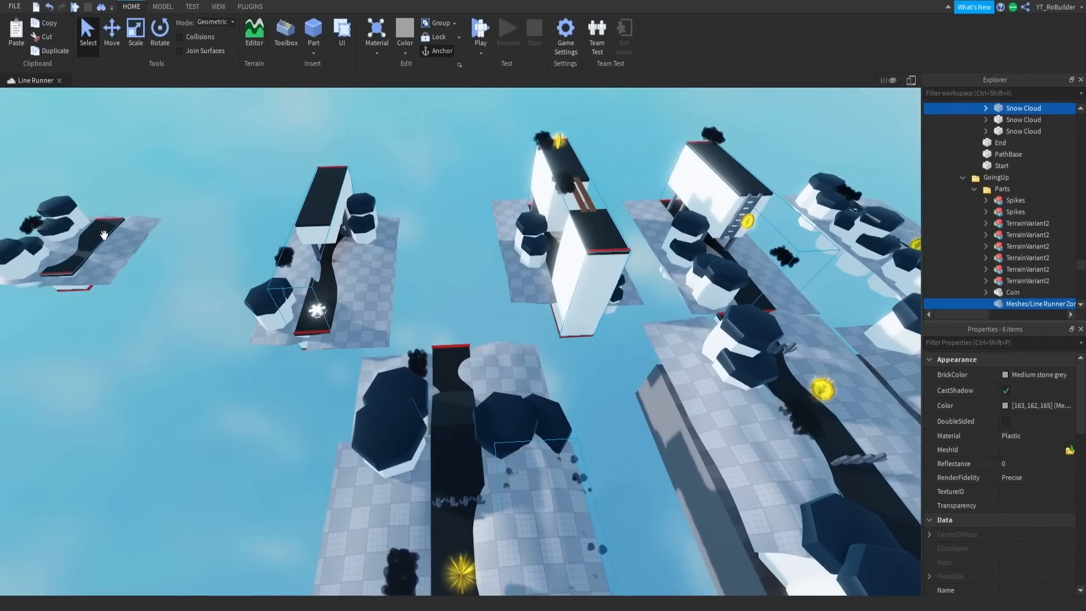
right_drag(299, 251, 321, 268)
key(s)
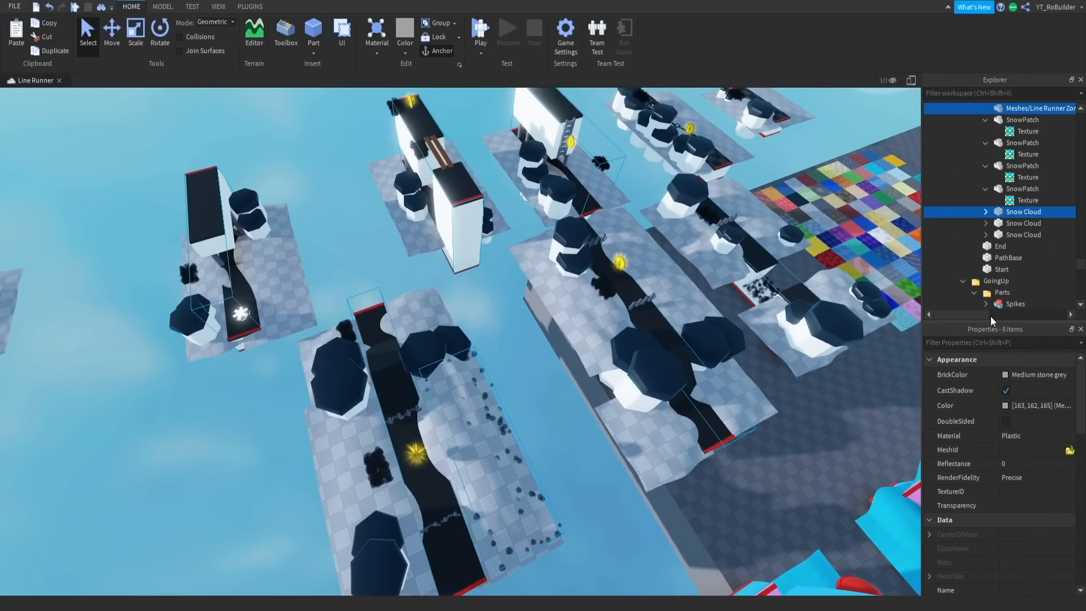
right_click(1026, 216)
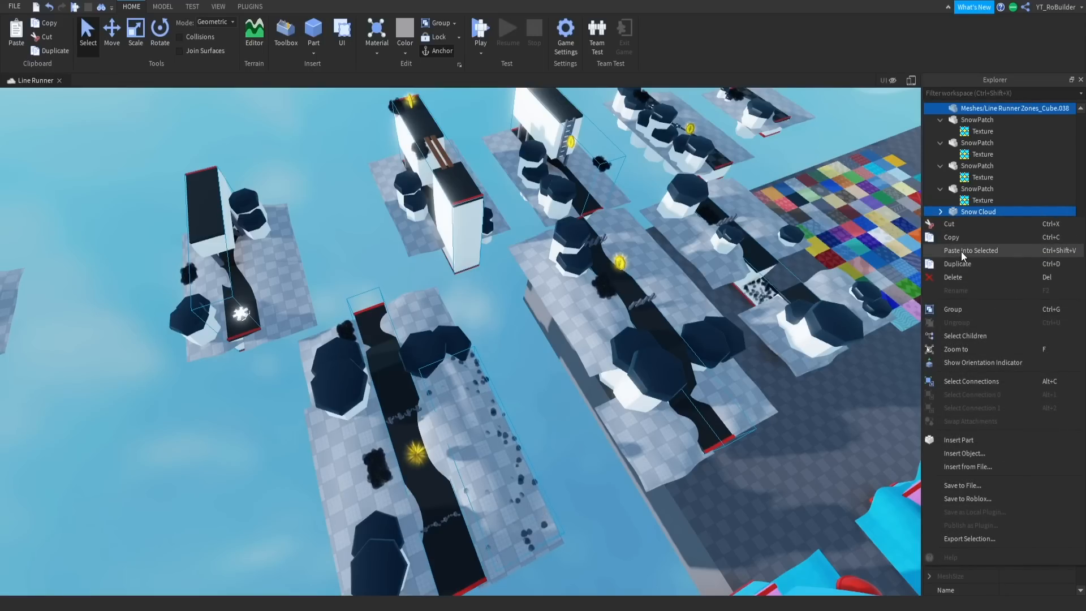
click(962, 252)
click(640, 538)
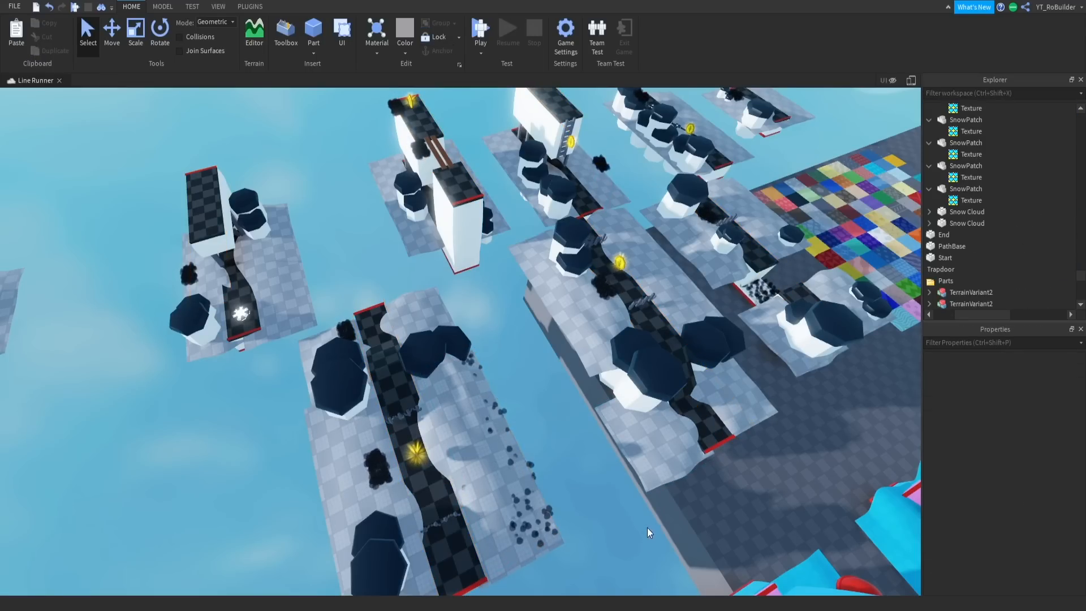
- Inspect the checkered paths in the black-and-white zone from a distance and up close, and return to the texture pack
right_drag(713, 443, 546, 425)
key(d)
key(w)
scroll(554, 437, down, 3)
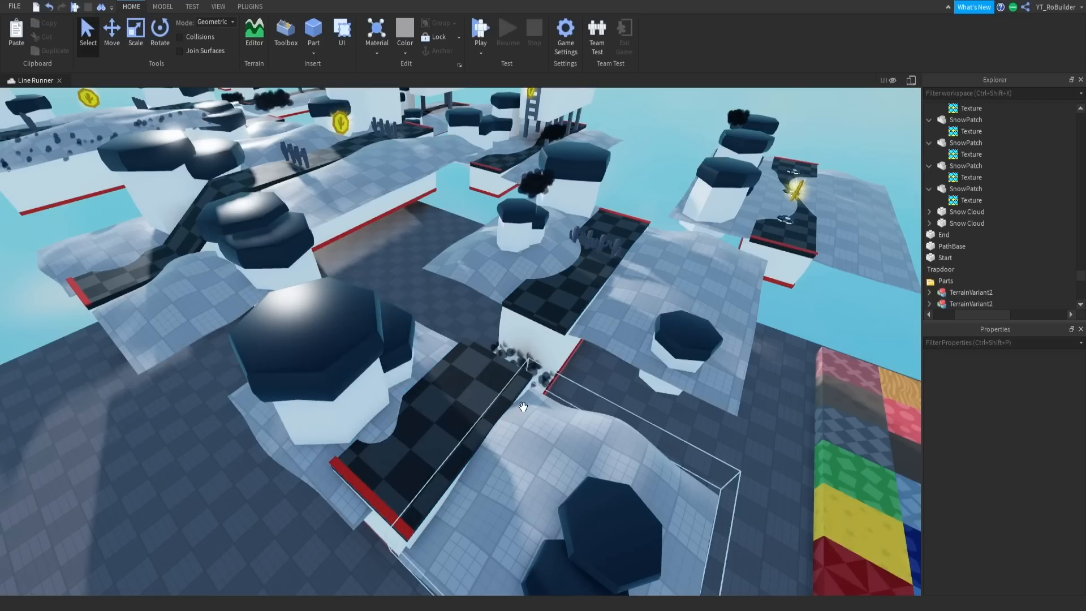
scroll(526, 410, down, 5)
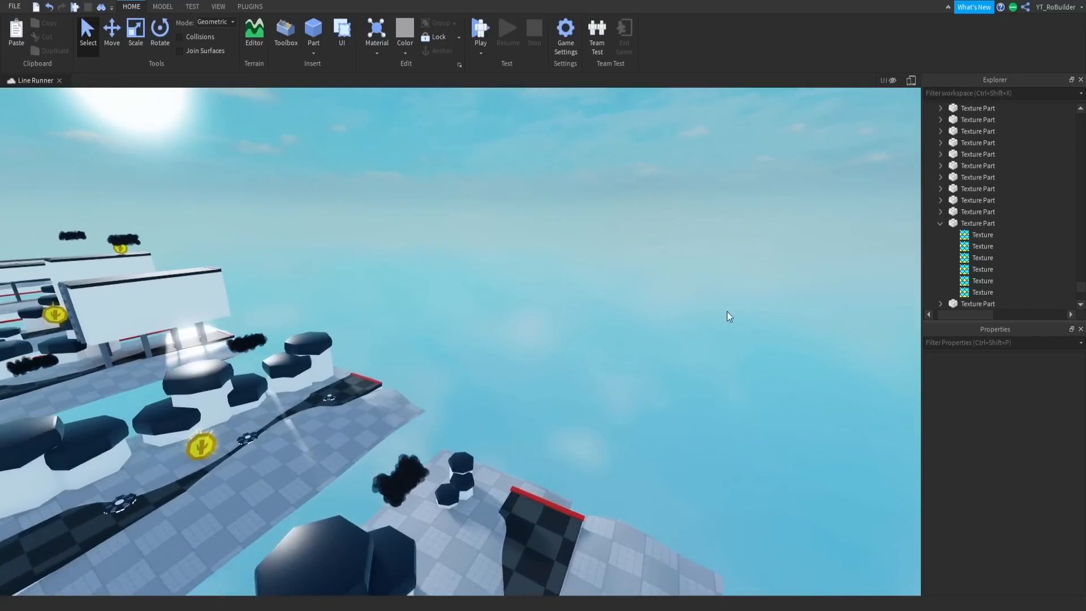
- Select the dark tree tops on the two outer modules beside the texture pack, undoing the accidental move of the tops
right_drag(729, 317, 669, 349)
click(611, 378)
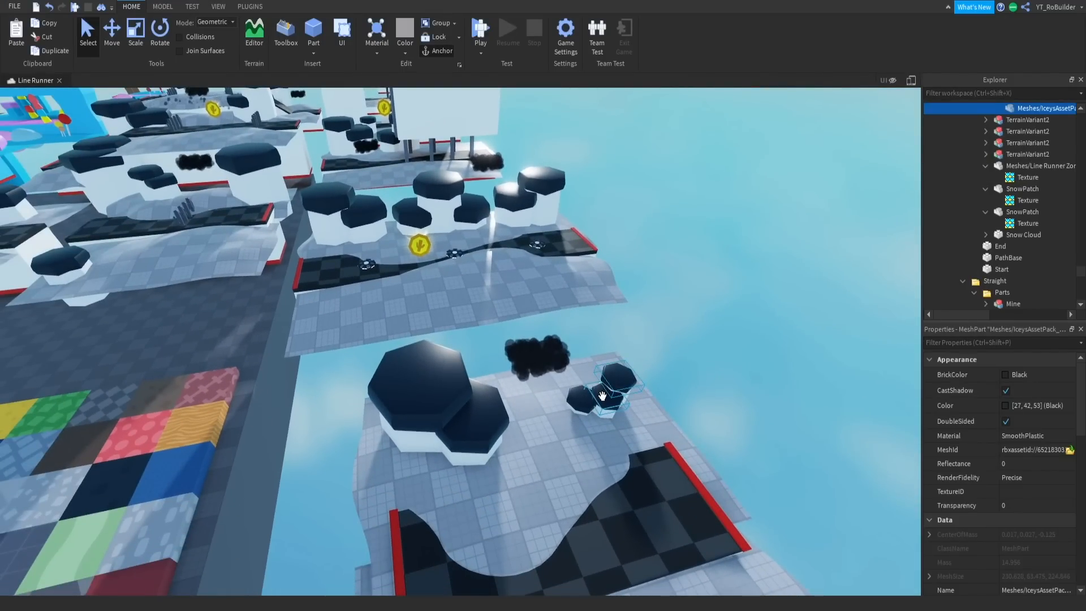
ctrl+alt+click(501, 416)
ctrl+alt+click(447, 395)
key(w)
right_drag(488, 391, 530, 400)
drag(706, 355, 441, 313)
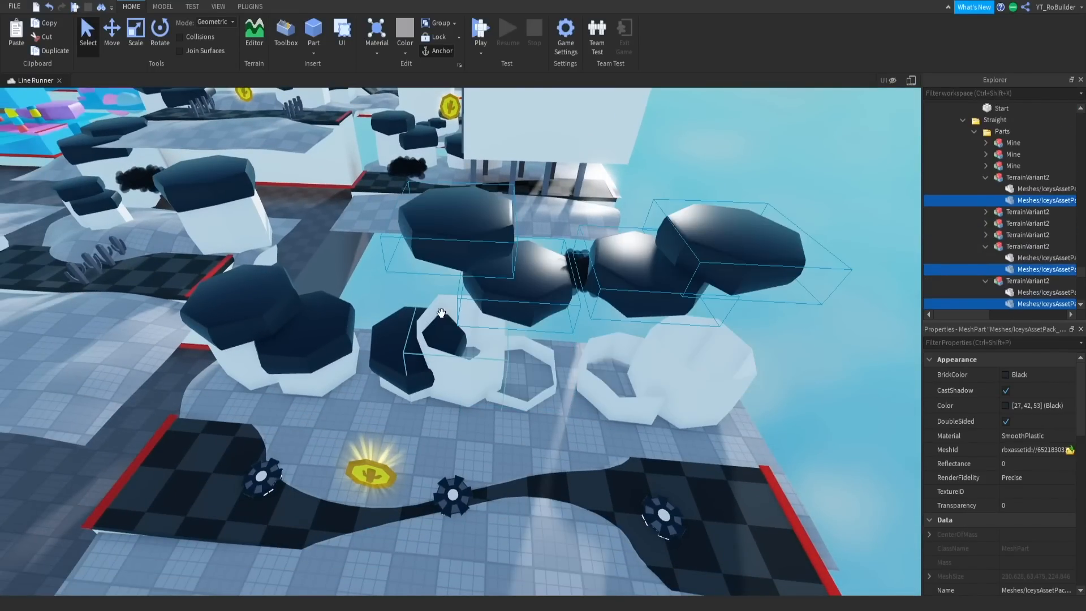
key(ctrl+z)
ctrl+alt+click(376, 359)
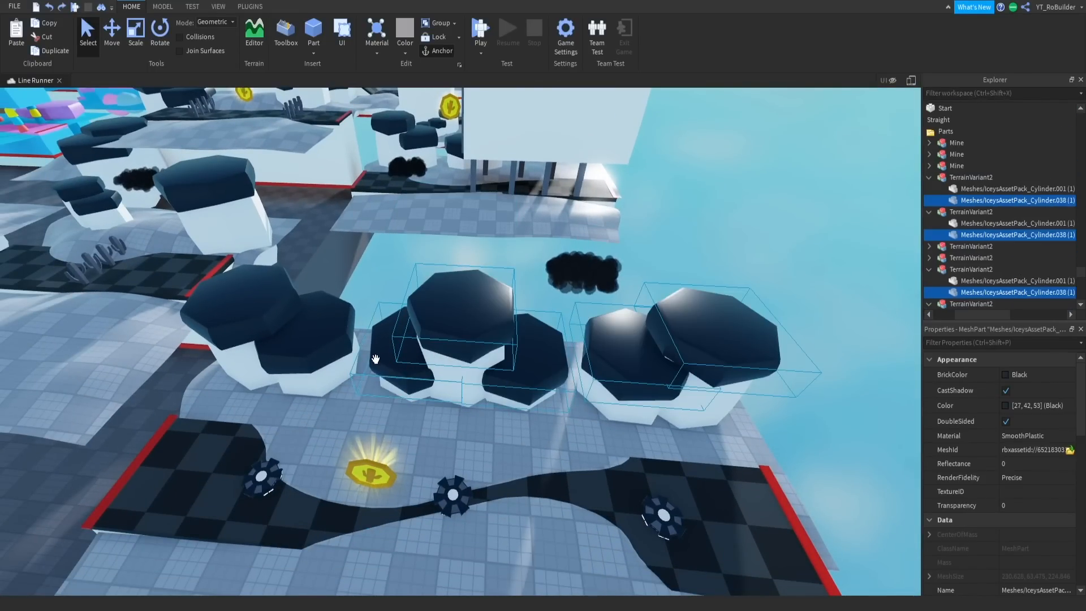
ctrl+alt+click(256, 312)
- Add the dark tree tops on the gapped-path module and the long module behind it to the selection
right_drag(523, 371, 472, 397)
key(w)
key(s)
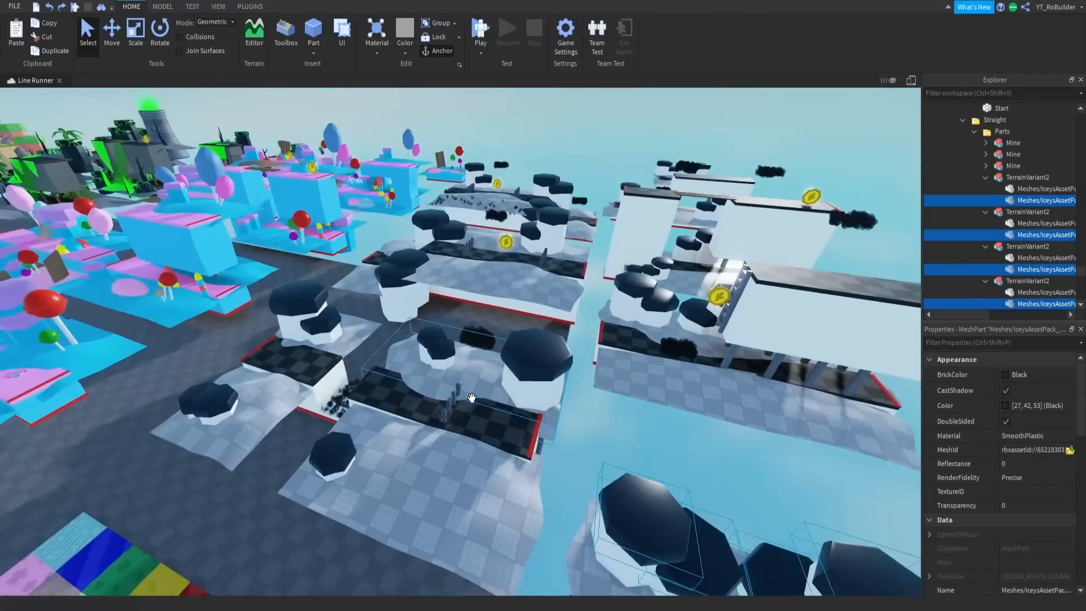
key(s)
key(a)
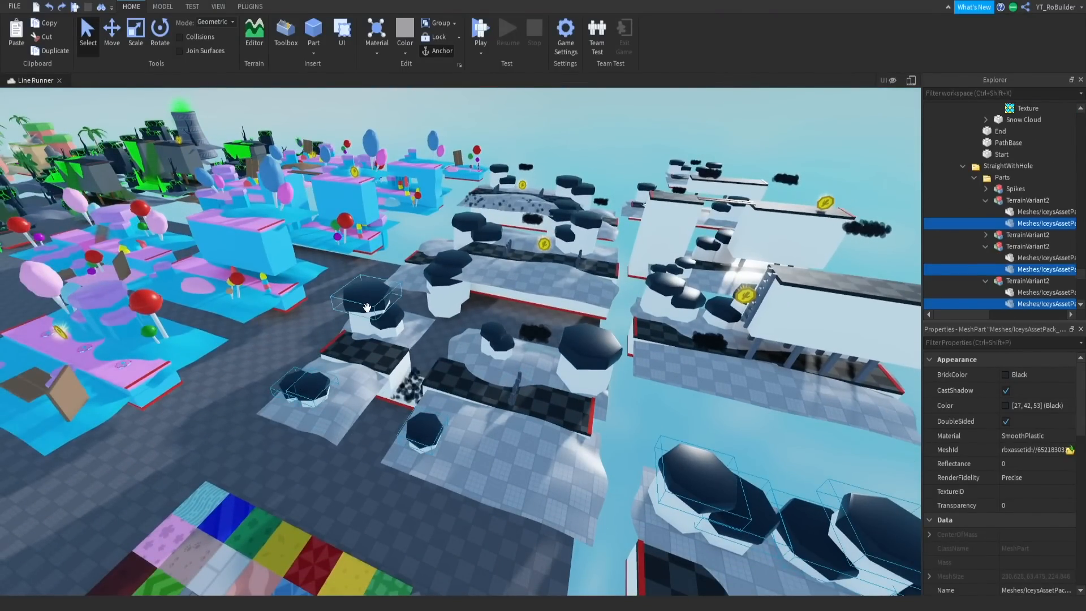
ctrl+alt+click(368, 308)
ctrl+alt+click(504, 344)
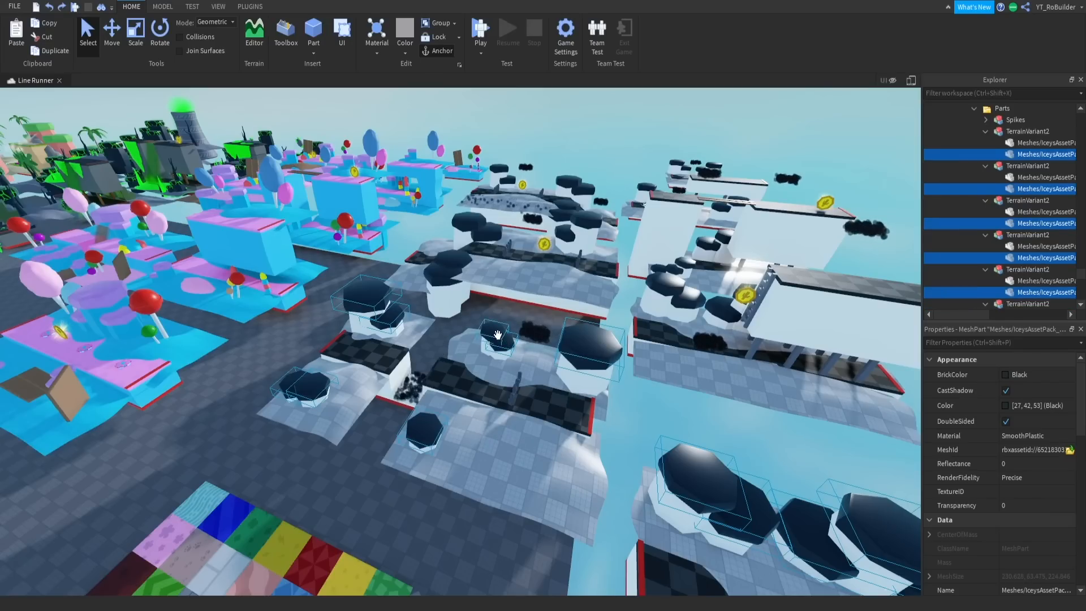
ctrl+alt+click(459, 227)
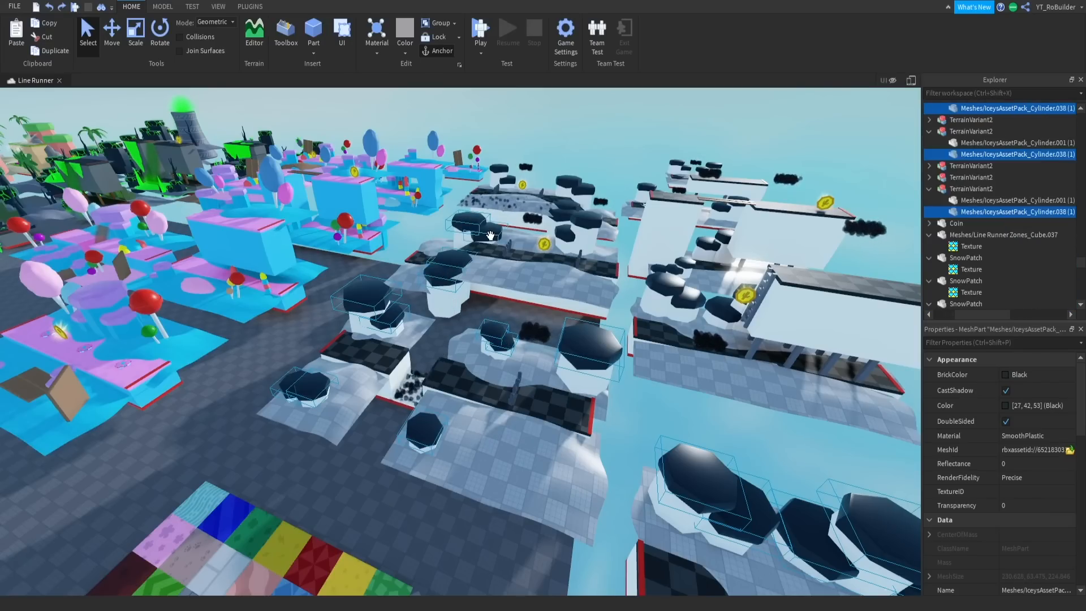
ctrl+alt+click(588, 224)
- Add the dark tree tops on the ladder module and the nearest ones on the trapdoor module to the selection
ctrl+alt+click(684, 294)
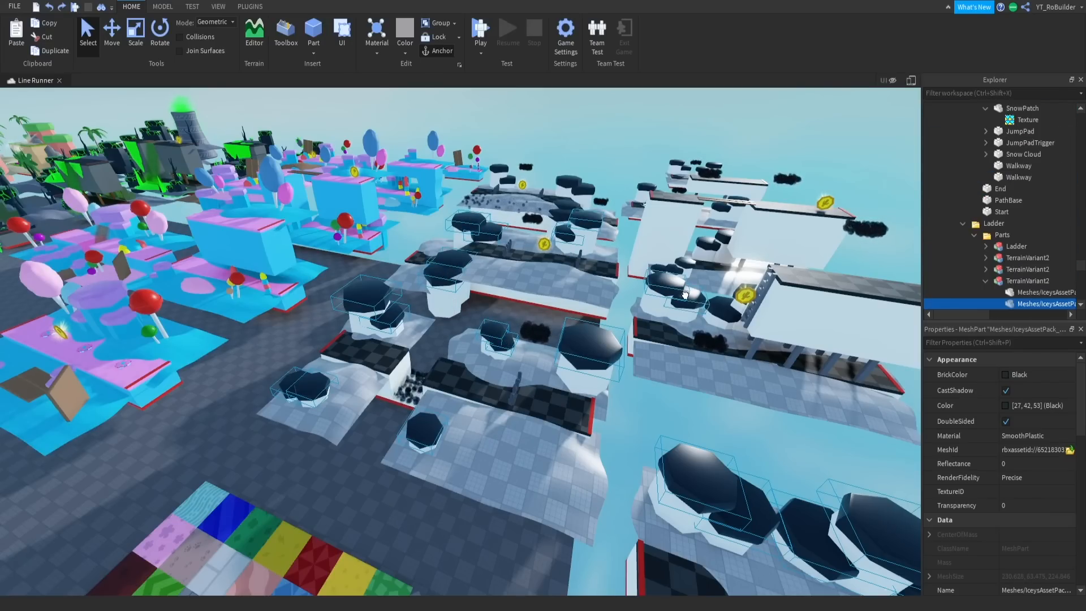
ctrl+alt+click(714, 304)
right_drag(722, 348, 743, 355)
key(a)
ctrl+alt+click(509, 360)
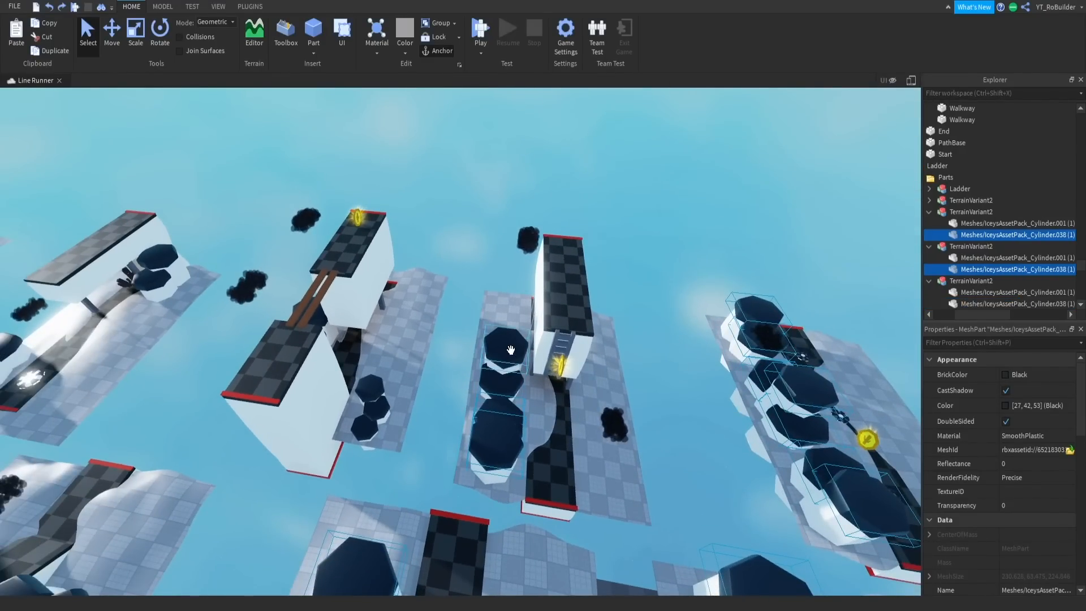
ctrl+alt+click(507, 380)
ctrl+alt+click(370, 382)
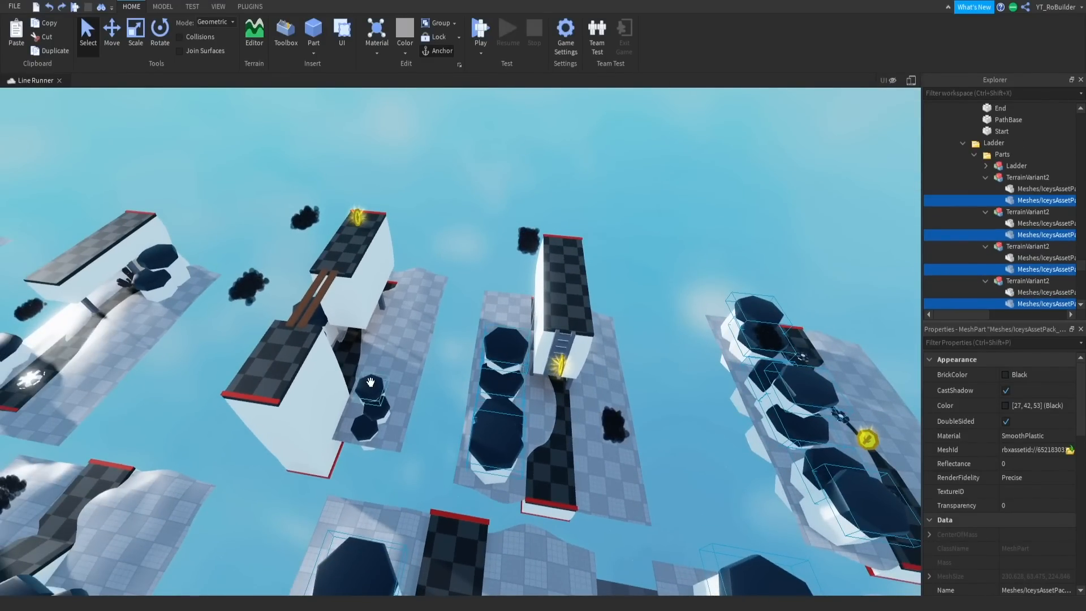
ctrl+alt+click(368, 422)
- Add the trapdoor module's remaining dark tree tops and all those on the jump pad module to the selection
right_drag(475, 426, 485, 361)
key(w)
key(s)
key(w)
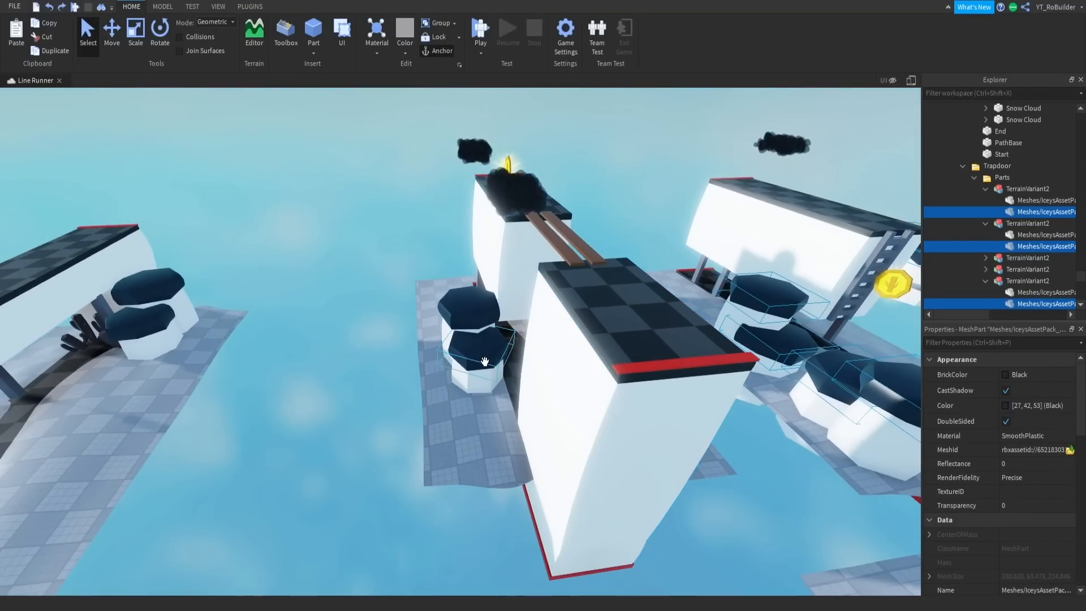
ctrl+click(478, 313)
ctrl+click(147, 317)
ctrl+click(149, 287)
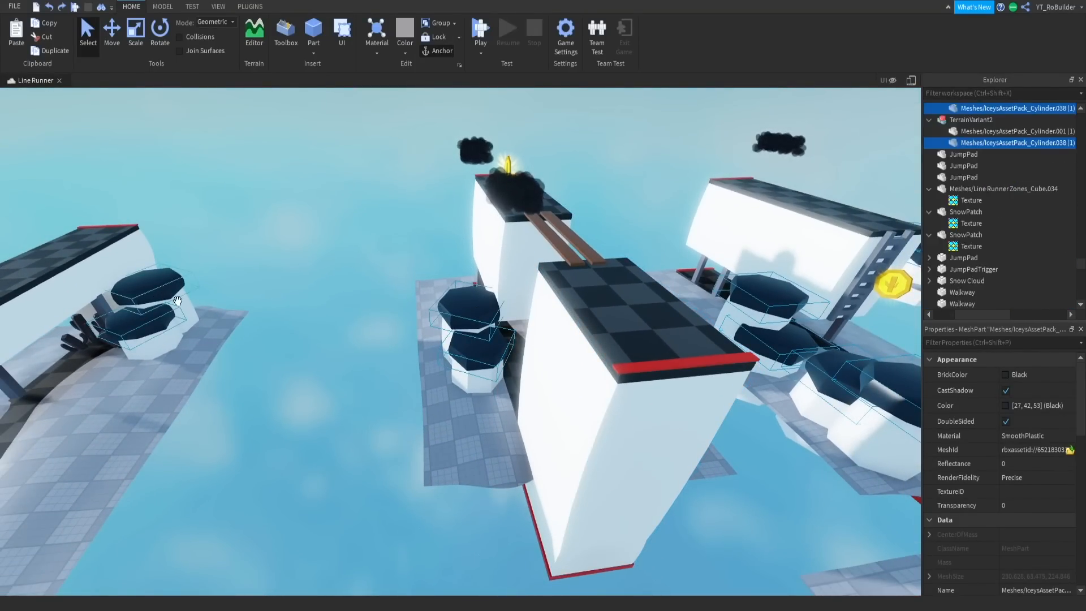
key(s)
right_drag(310, 315, 308, 316)
ctrl+click(299, 298)
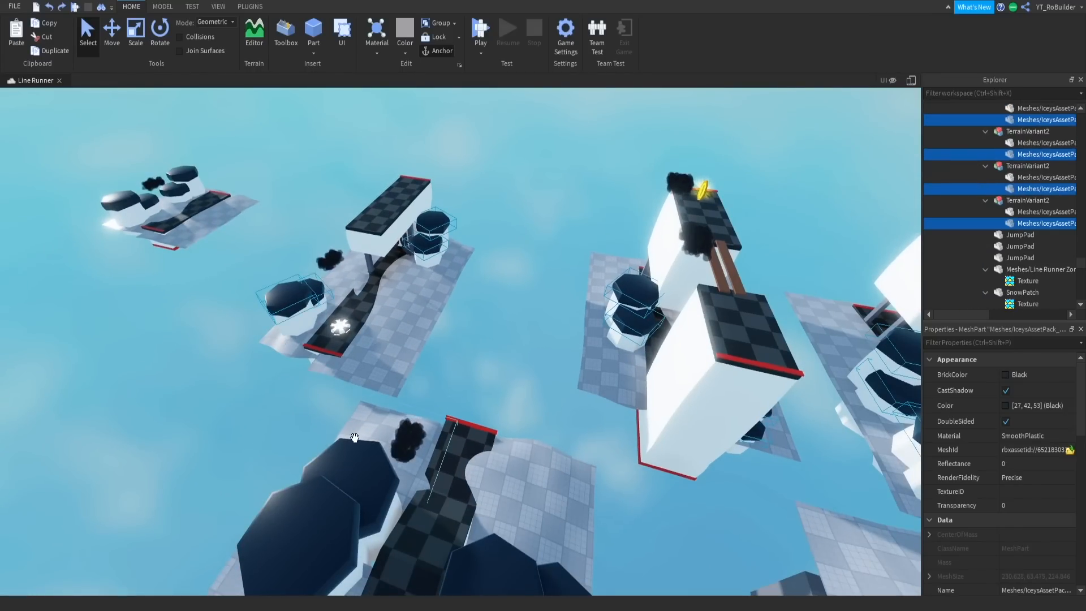
- Add the dark tree tops on the module with the scattered black rocks to the selection
ctrl+click(356, 449)
ctrl+alt+click(488, 571)
right_drag(528, 510, 518, 507)
ctrl+alt+click(515, 378)
right_drag(576, 388, 576, 388)
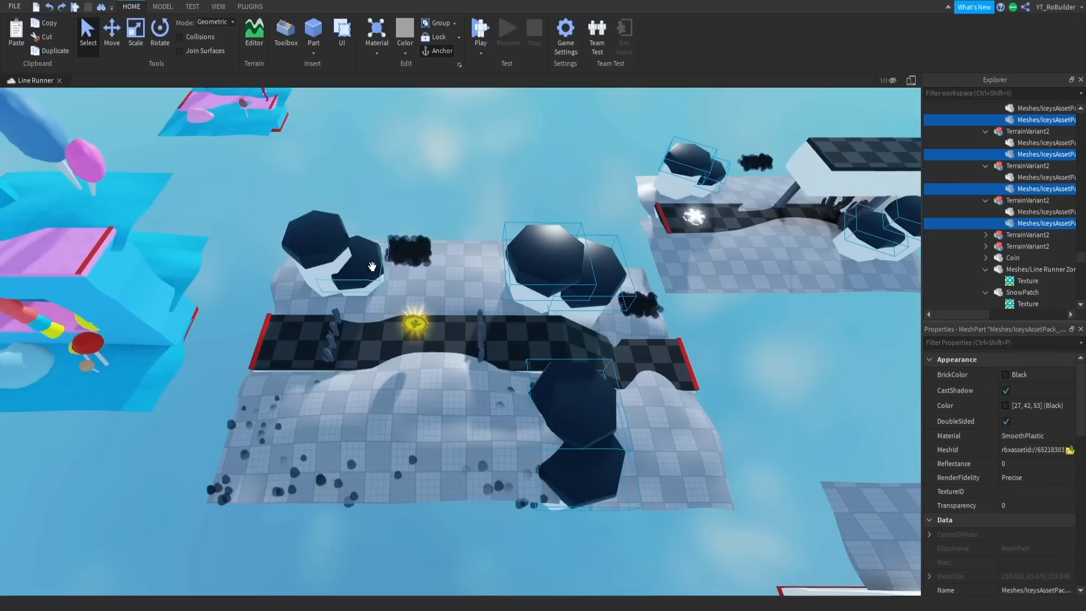
ctrl+alt+click(317, 282)
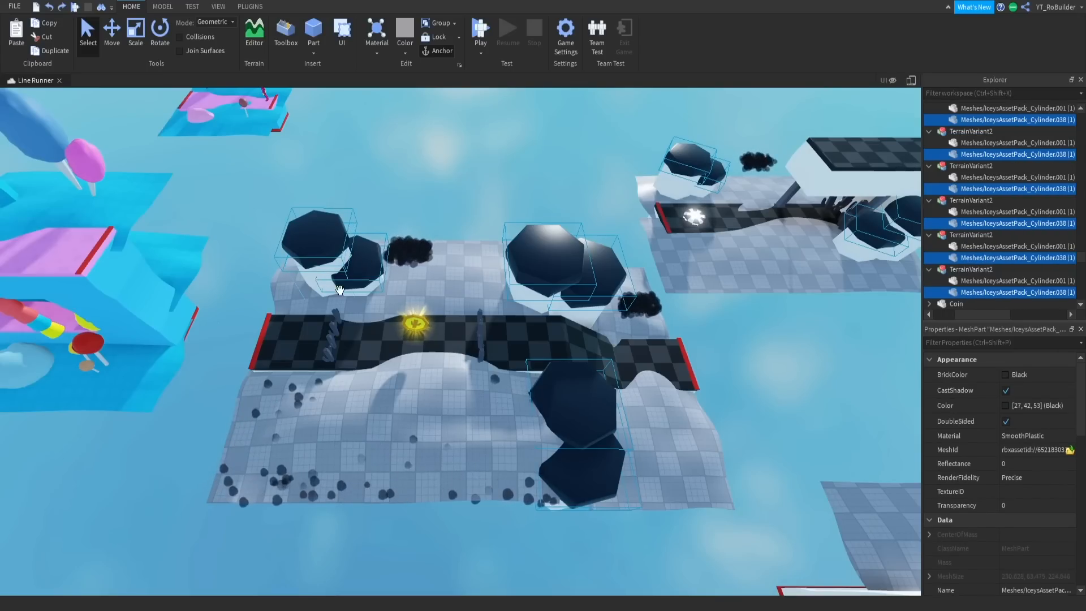
- Add the last module's dark tree tops to the selection and paste the copied texture into all selected tops
right_drag(523, 302, 495, 287)
key(w)
key(w)
key(f)
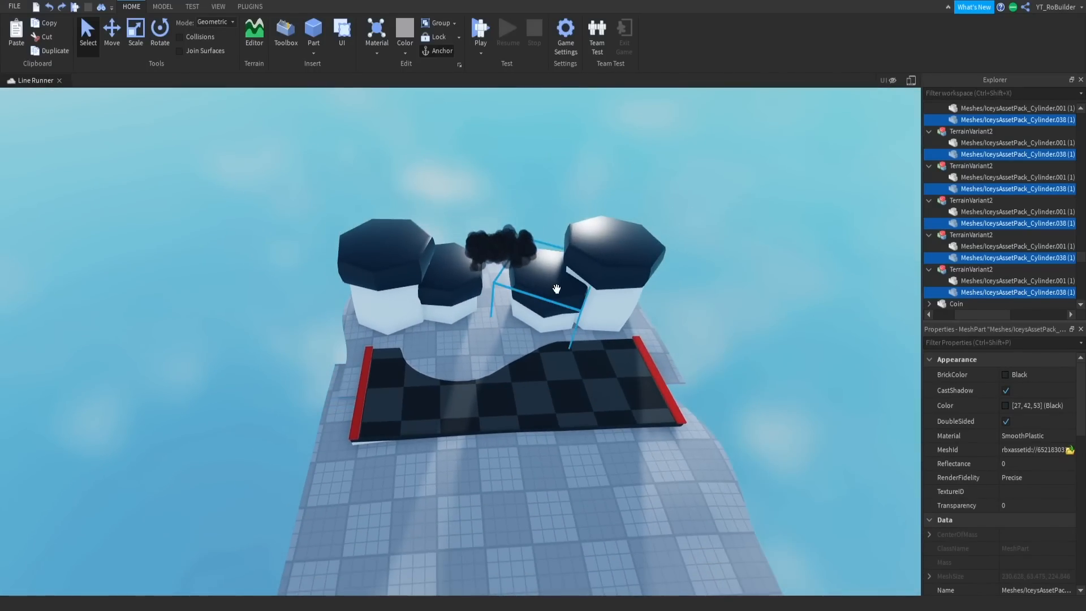
right_click(1036, 233)
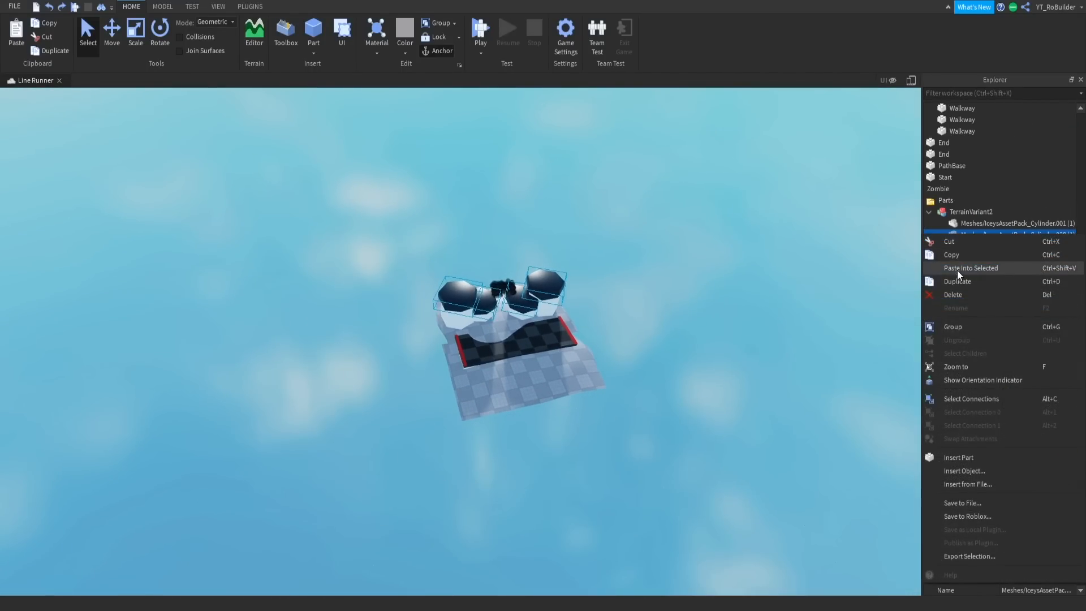
click(960, 270)
click(620, 318)
- Move the Texture pack 2 model away from the black-and-white zone onto the open area of the baseplate
key(w)
mouse_move(619, 318)
right_down()
mouse_move(673, 317)
mouse_move(682, 305)
mouse_move(639, 288)
mouse_move(622, 301)
right_up()
key(w)
click(638, 294)
key(s)
click(670, 268)
click(650, 451)
drag(650, 451, 581, 471)
right_drag(649, 451, 581, 472)
drag(581, 472, 514, 422)
right_drag(582, 472, 513, 422)
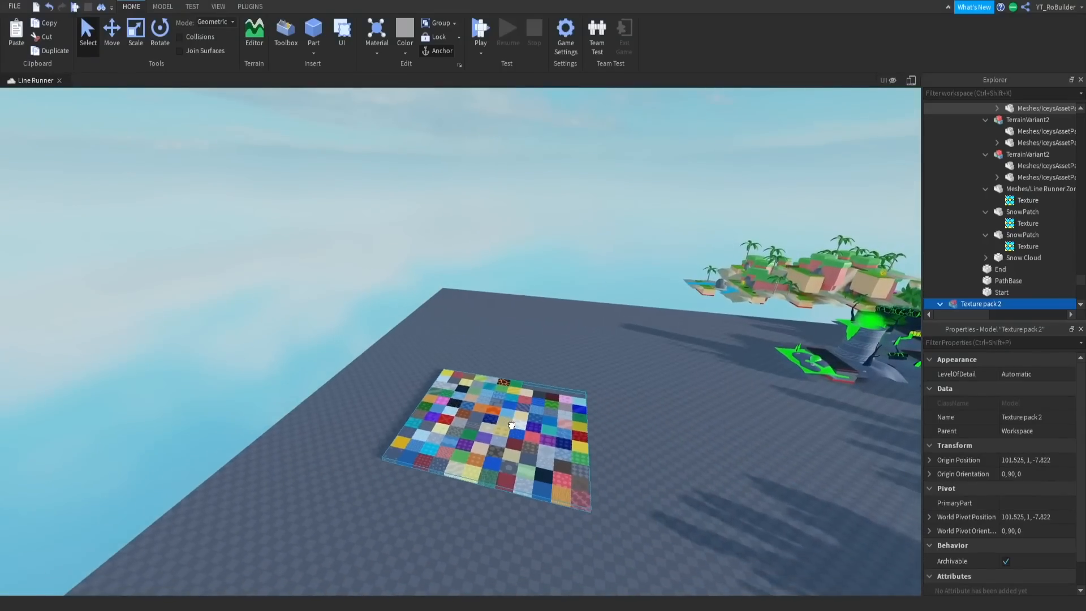
drag(513, 421, 492, 424)
click(590, 244)
right_drag(589, 243, 646, 249)
key(s)
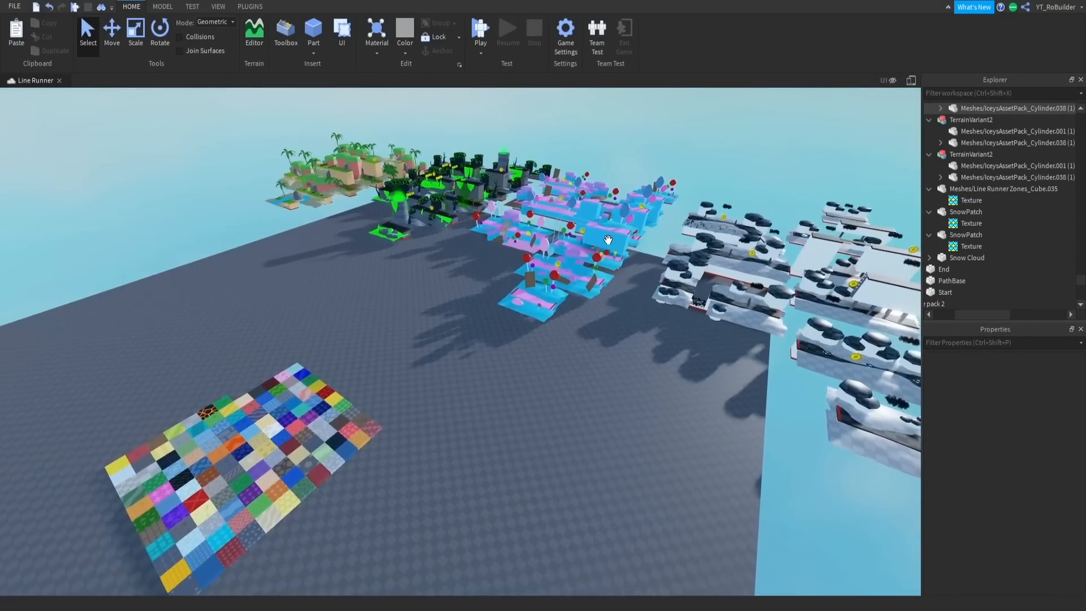
- Playtest the game, start a run to check the textured zones in play, and end the test session
click(74, 8)
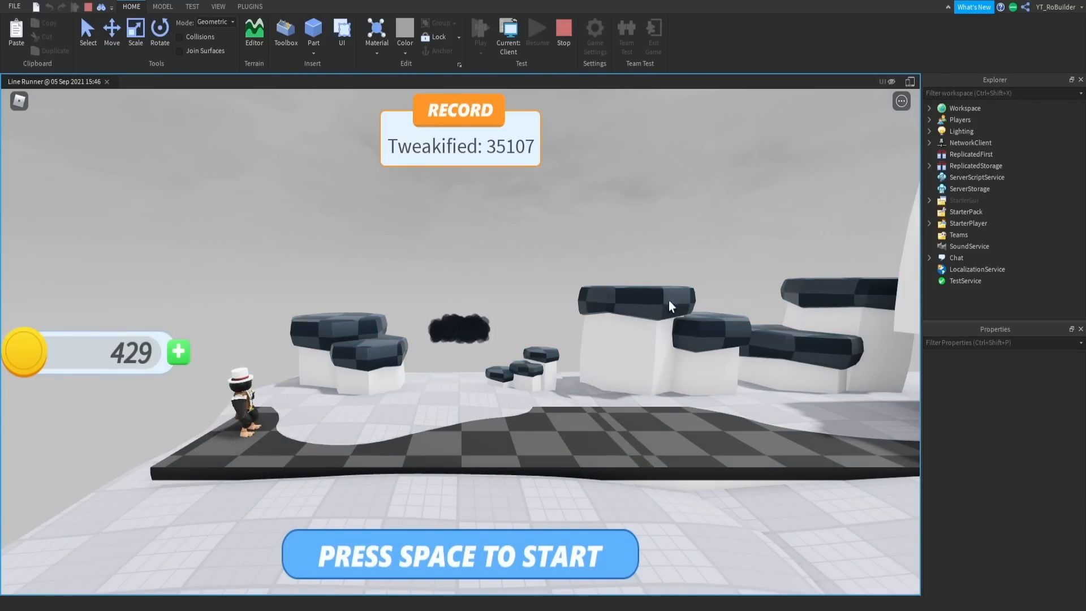
key(space)
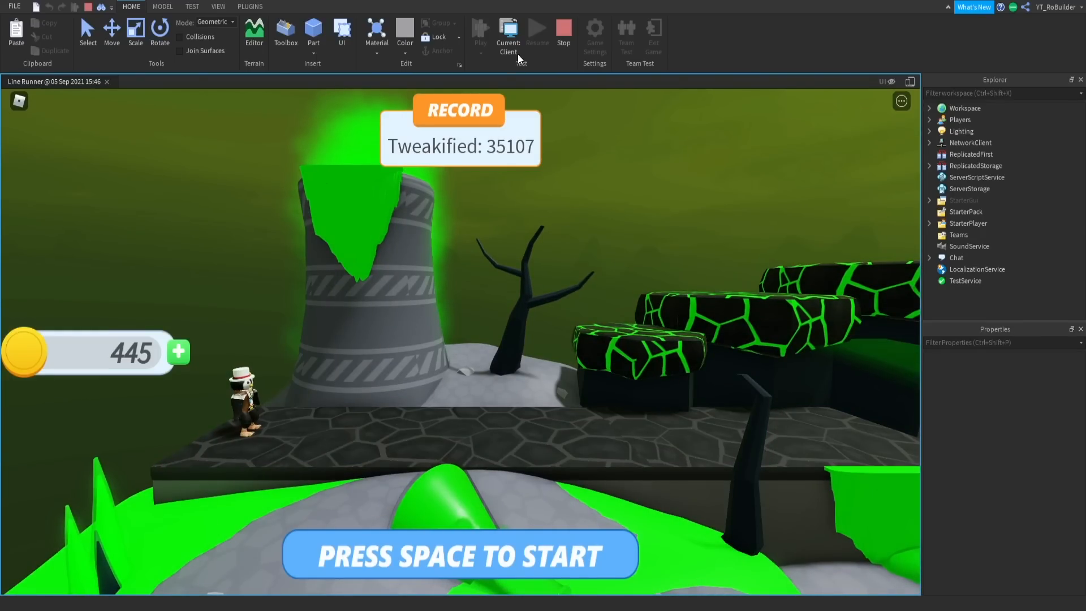
click(565, 31)
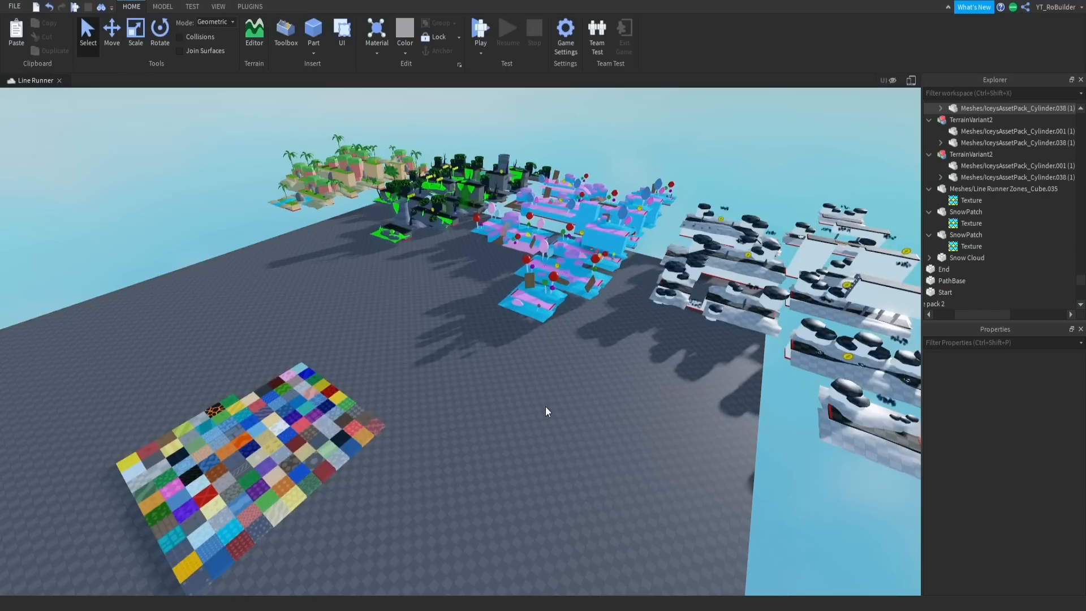
- Survey the black-and-white, candy, toxic green and tropical island zones from above to compare their textured modules
right_drag(542, 385, 589, 384)
key(w)
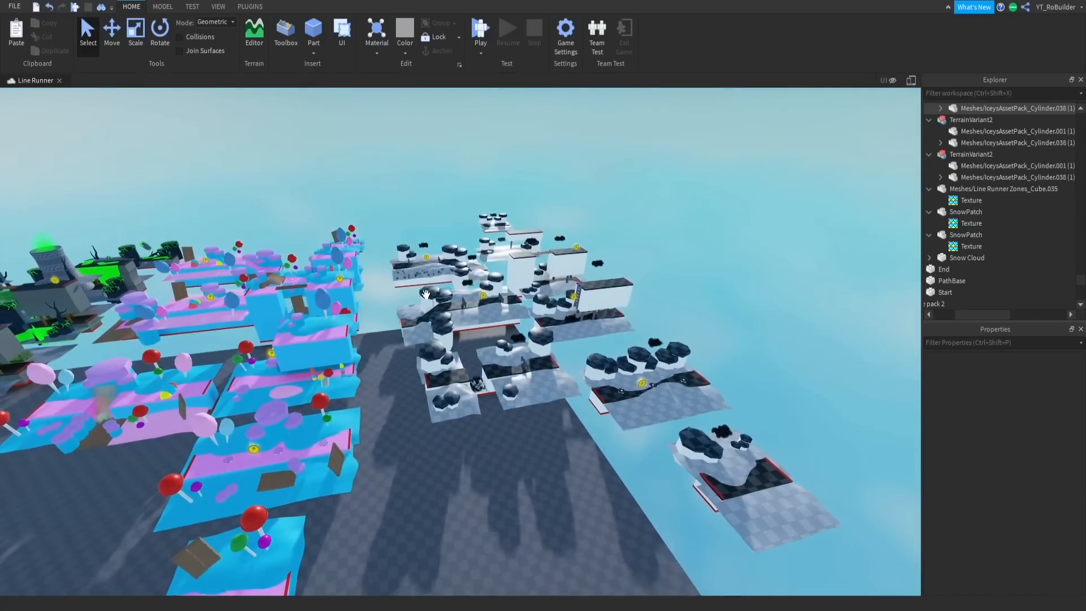
key(s)
key(a)
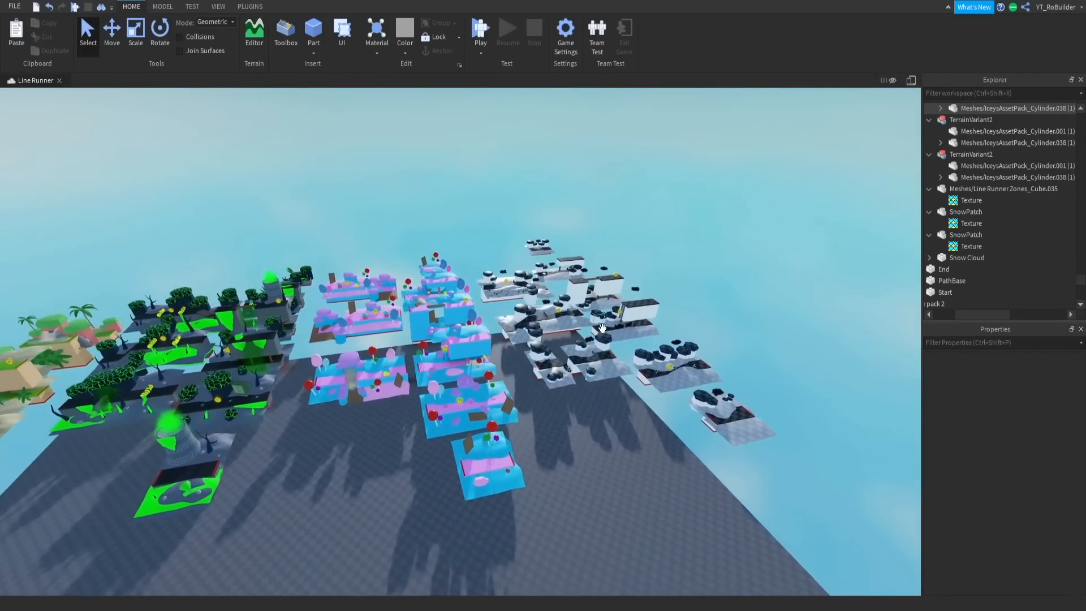
key(s)
right_drag(603, 328, 382, 276)
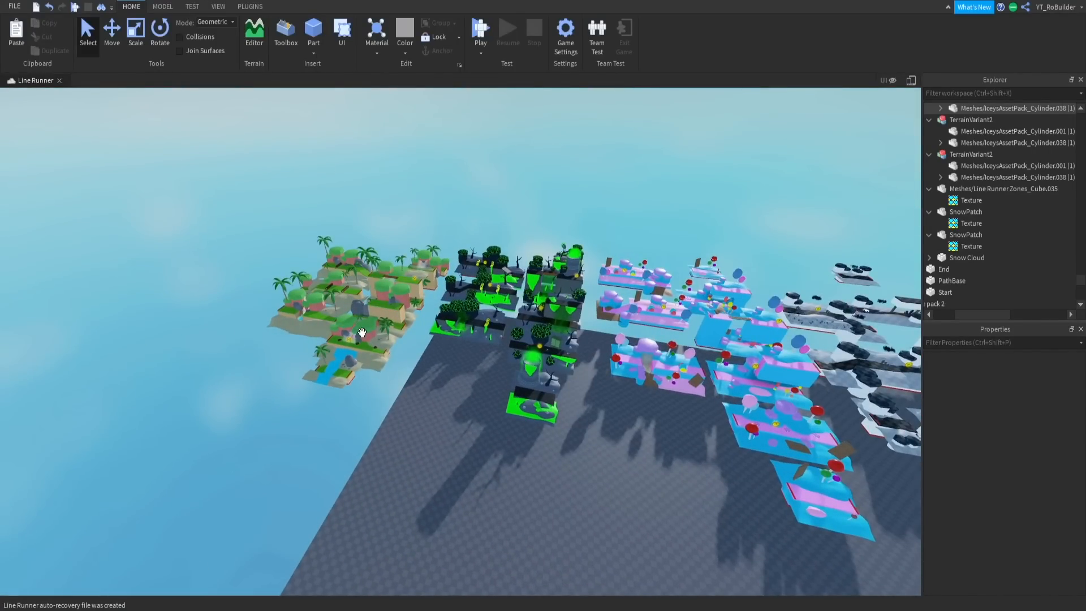
key(d)
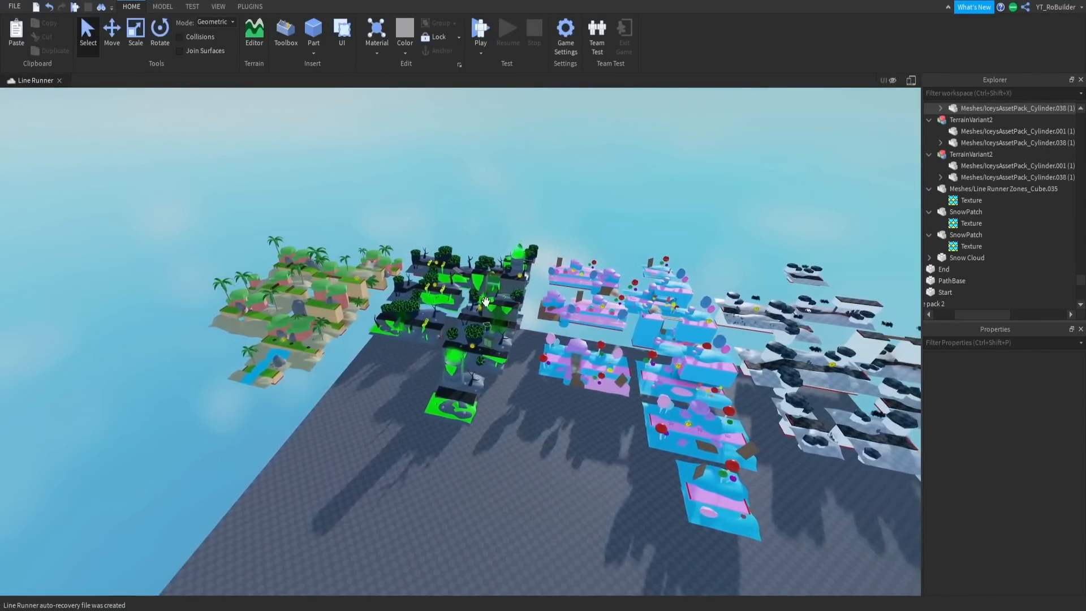
key(d)
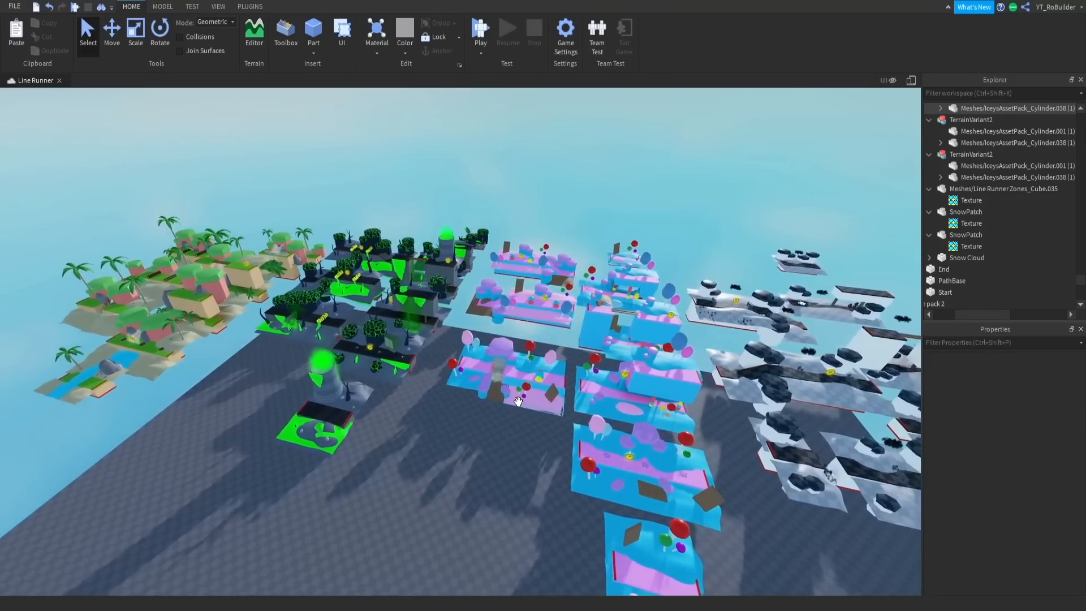
scroll(480, 423, down, 3)
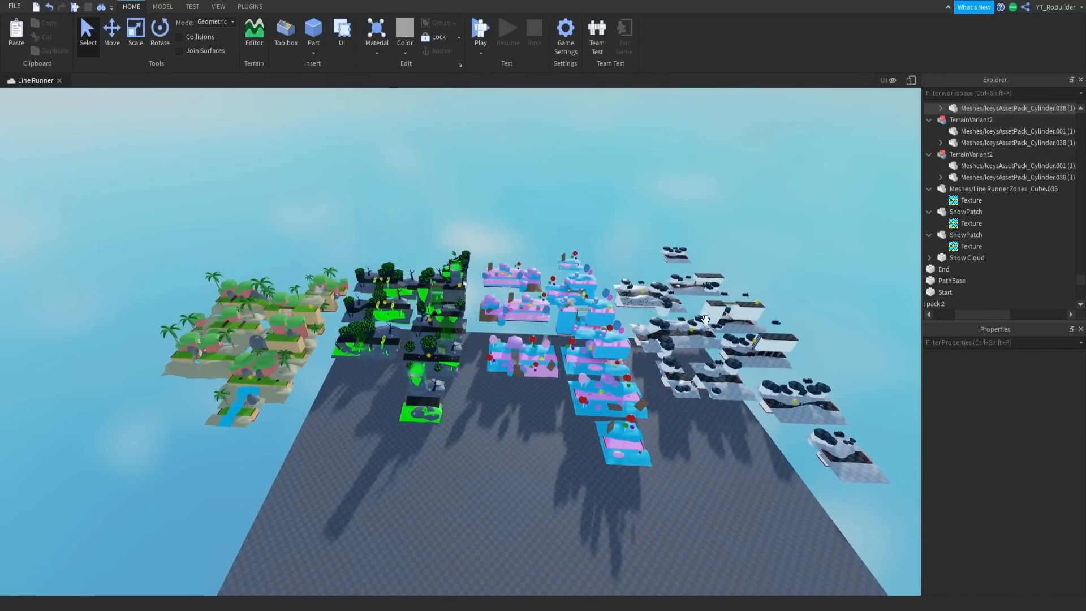
key(a)
key(w)
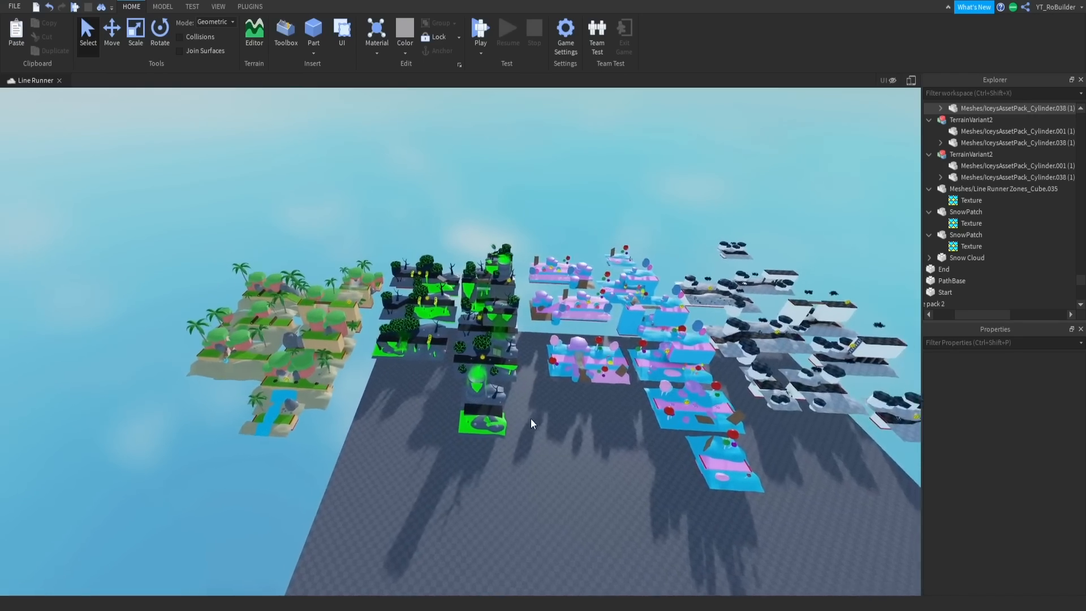
- Examine the tropical island zone's grass-topped pillars, sand and paths up close from several sides
key(w)
key(a)
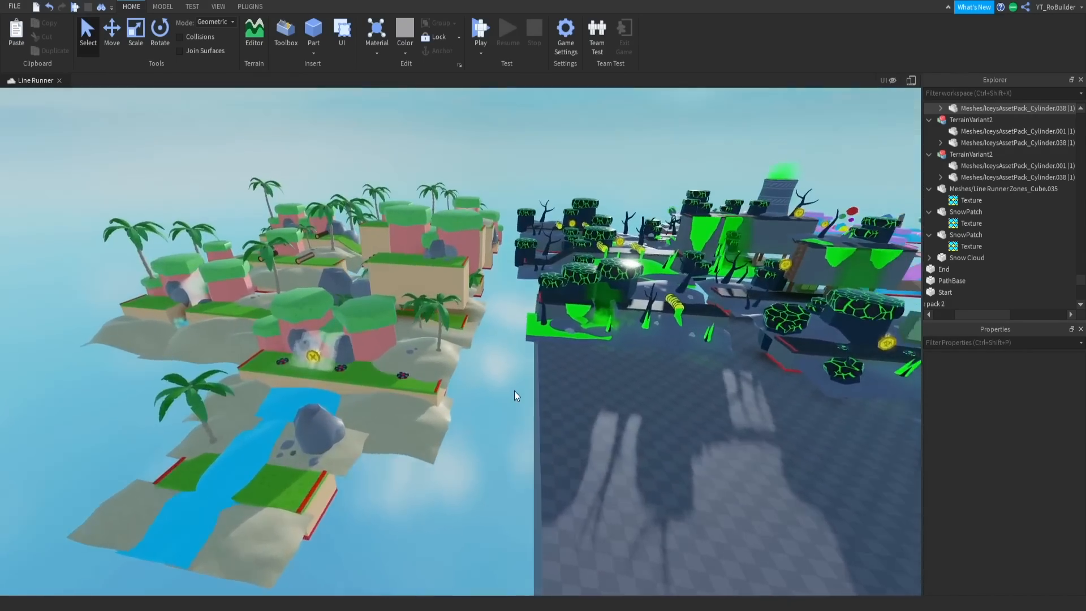
key(a)
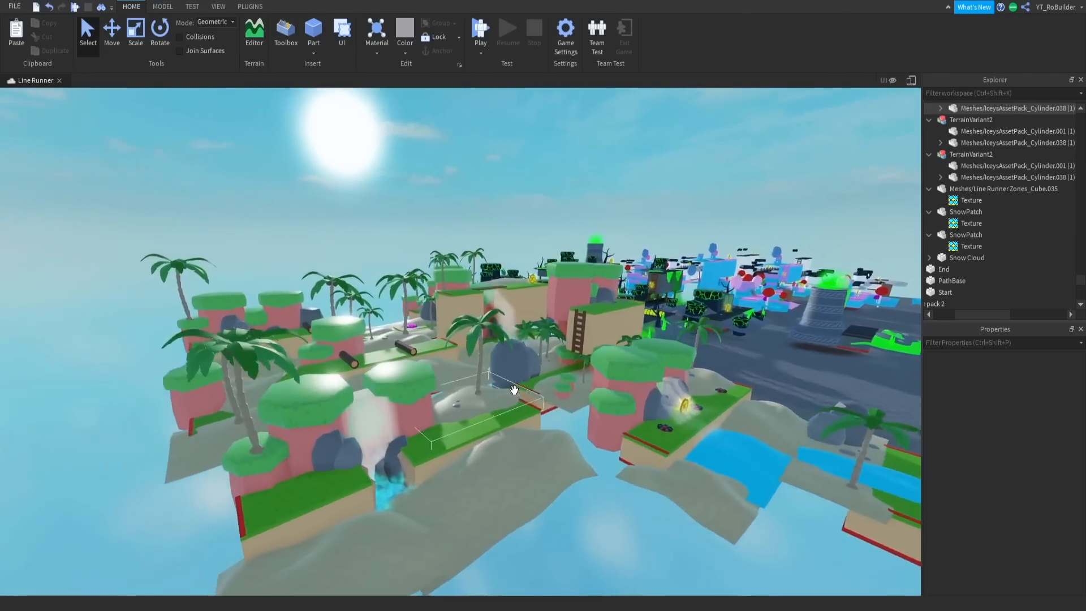
key(a)
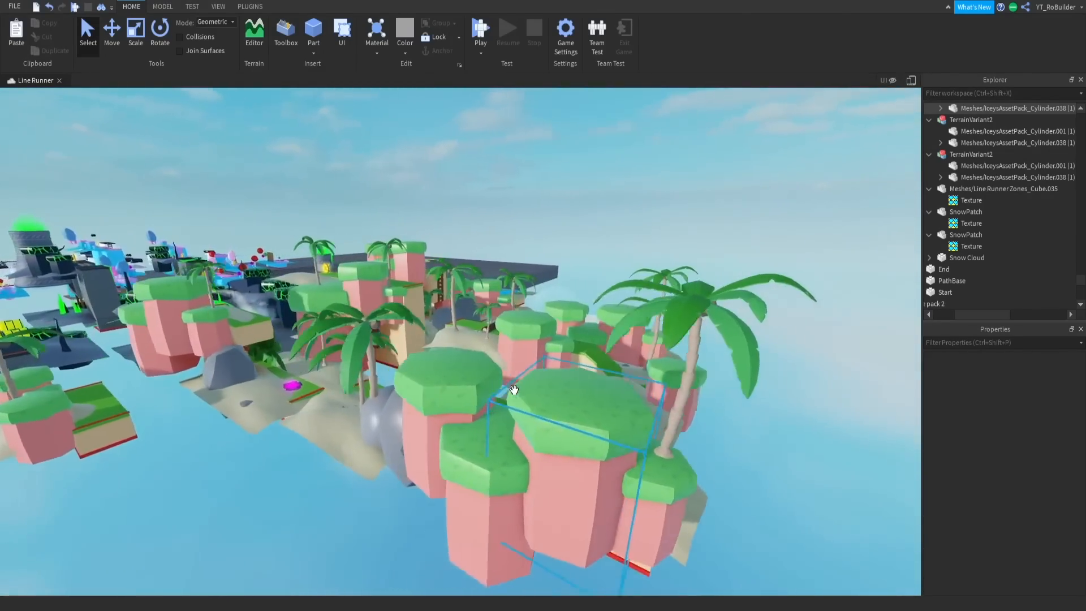